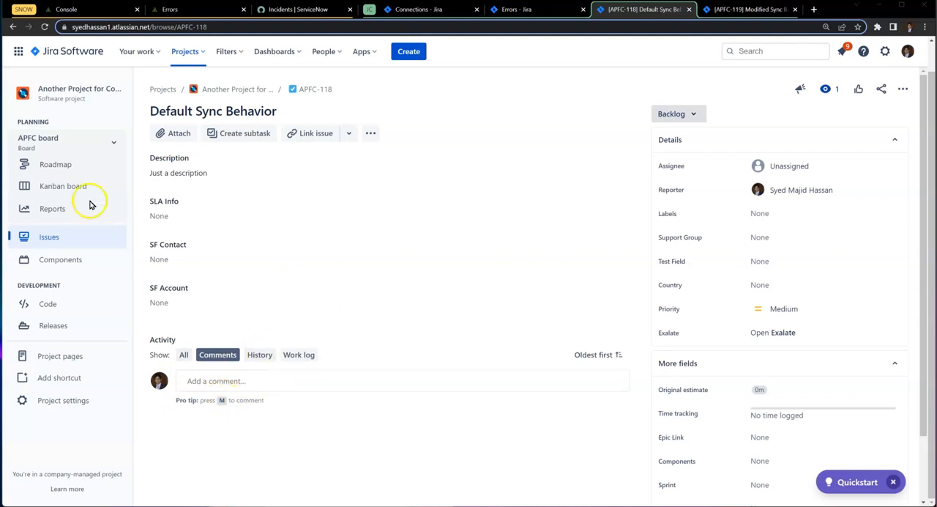
pyautogui.click(251, 110)
pyautogui.moveTo(294, 110); pyautogui.dragTo(140, 110)
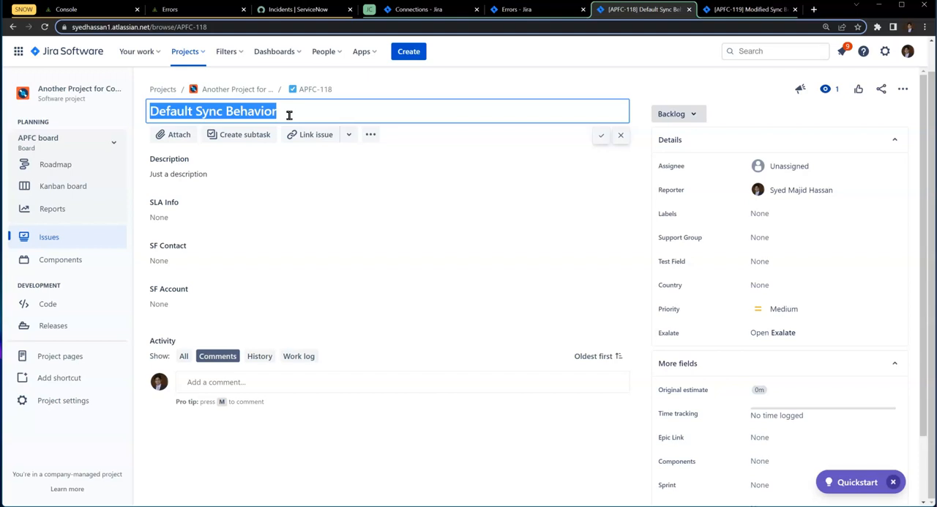
pyautogui.click(430, 330)
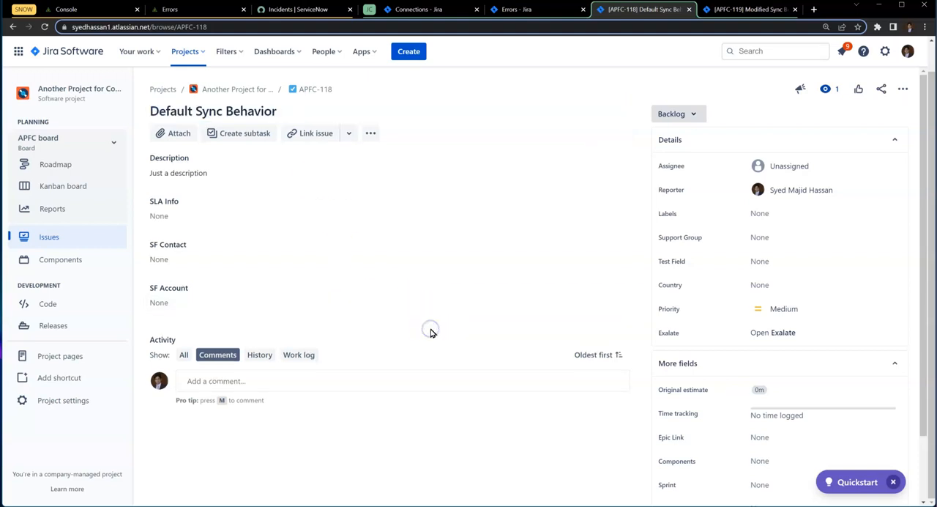
# - Exalate the Jira issue "Default Sync Behavior" over the Work_Notes_Use_Case connection
pyautogui.click(790, 331)
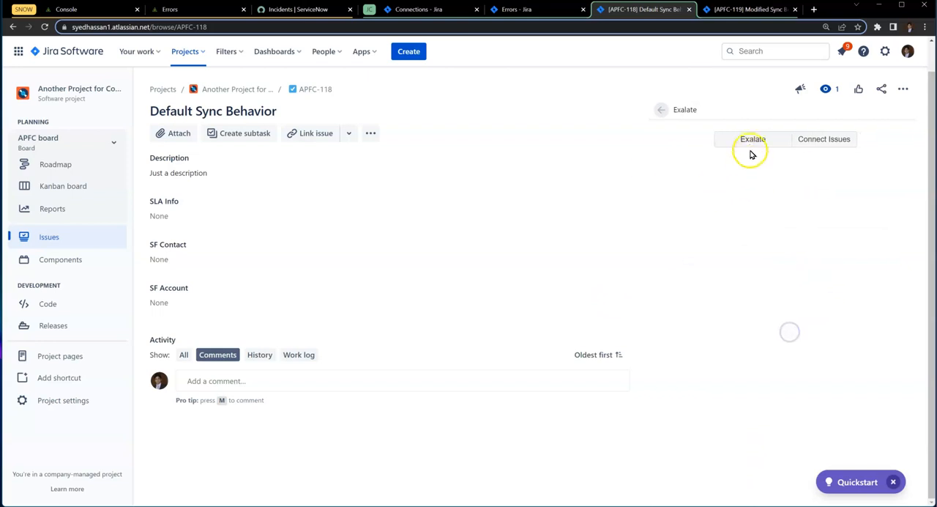
pyautogui.click(749, 140)
pyautogui.click(477, 172)
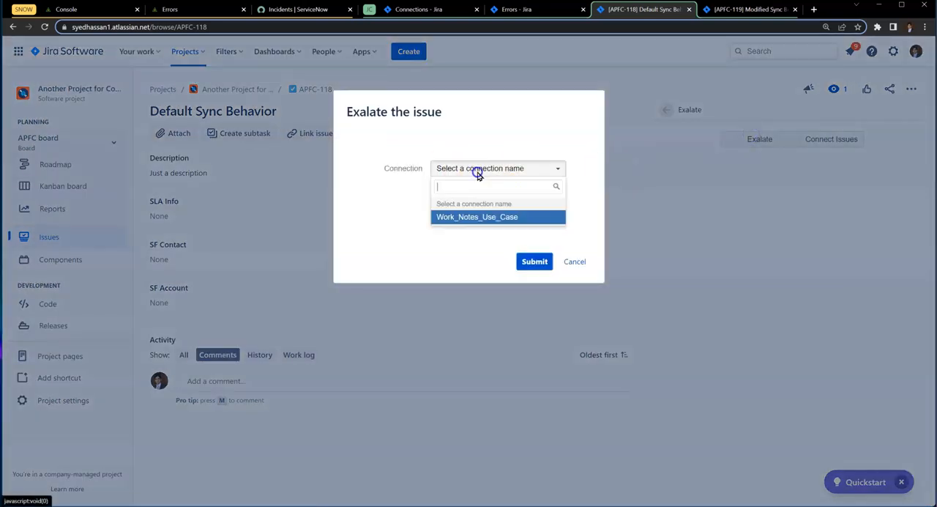
pyautogui.click(479, 216)
pyautogui.click(531, 265)
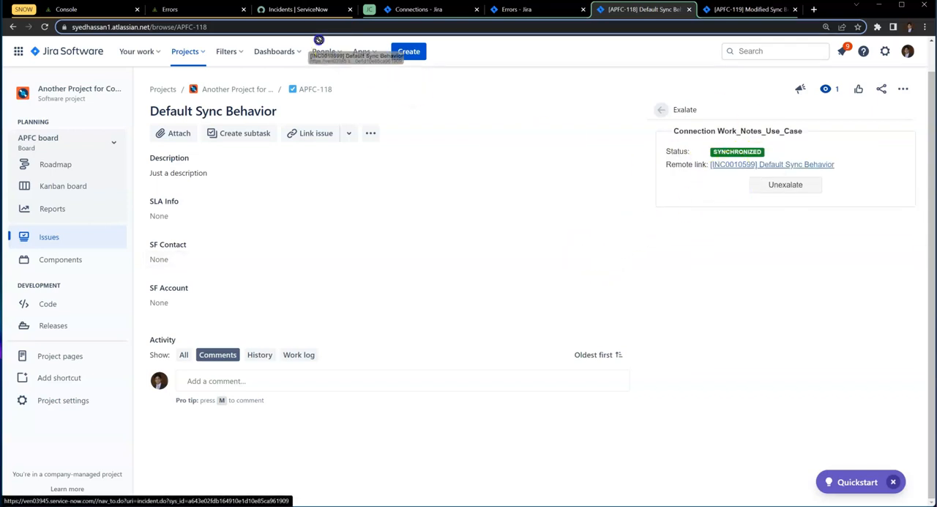
# - Open the issue's linked incident INC0010599 in ServiceNow and check its short description
pyautogui.click(299, 8)
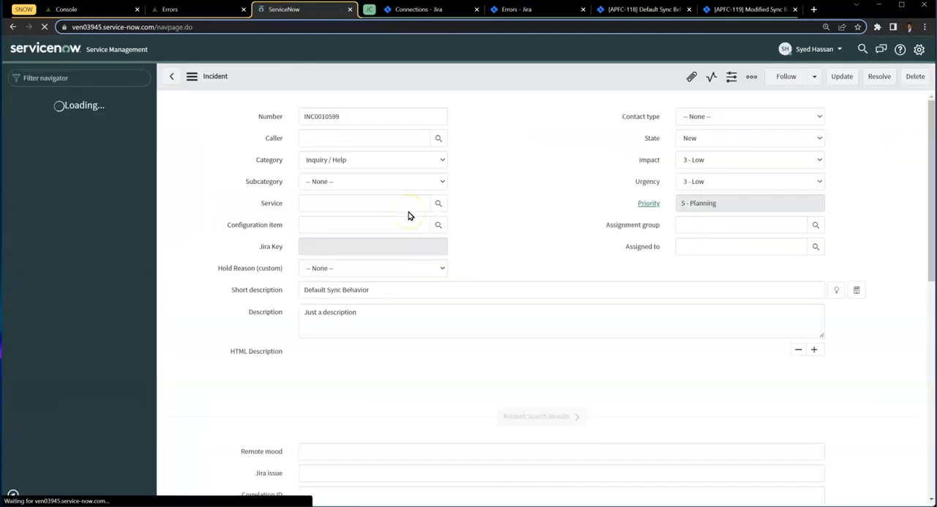
pyautogui.moveTo(382, 291); pyautogui.dragTo(320, 291)
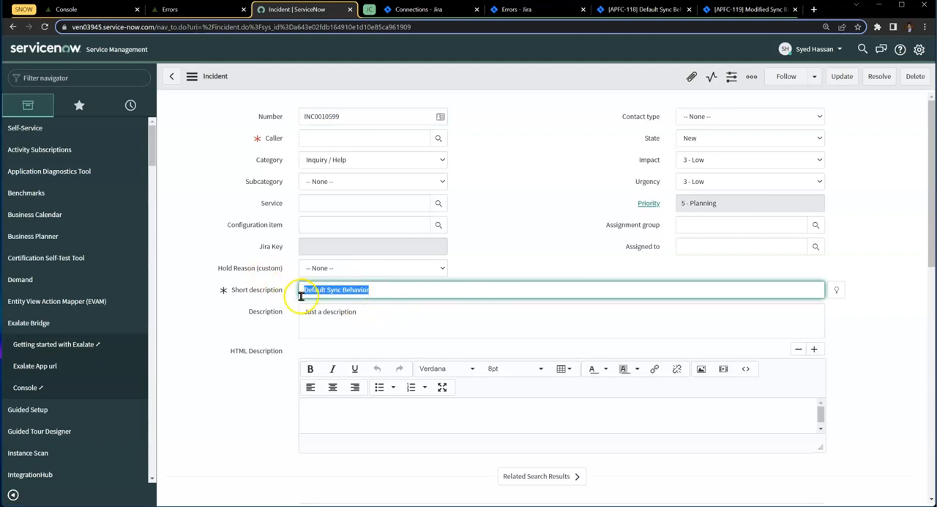
# - Switch back to Jira issue APFC-118 and post two comments, "Comment num 1" and "Comment num 2"
pyautogui.click(622, 10)
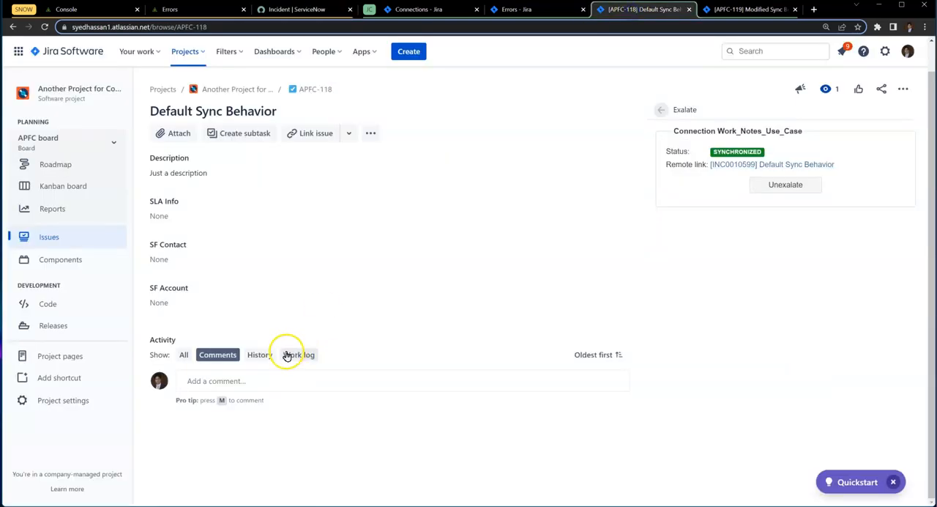
pyautogui.click(251, 378)
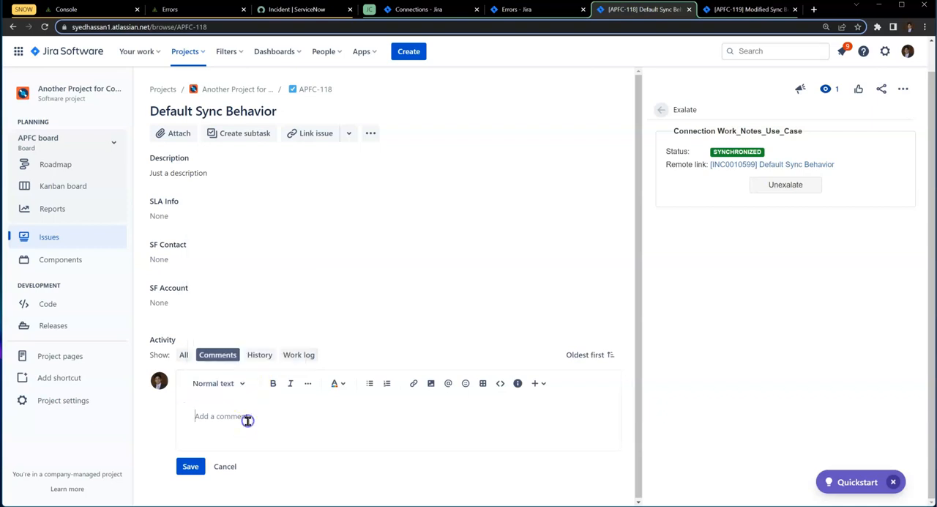
pyautogui.write('Comment num 1')
pyautogui.click(189, 465)
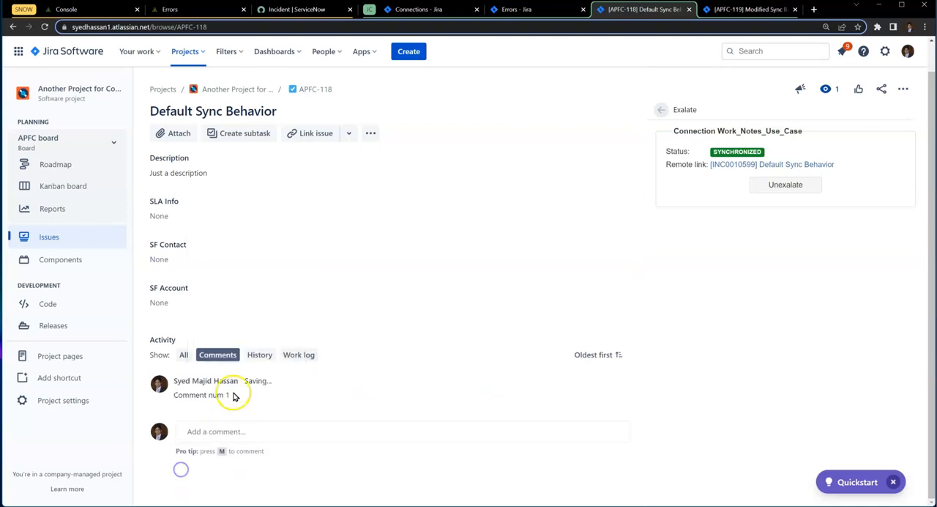
pyautogui.click(228, 441)
pyautogui.write('Comment num 2')
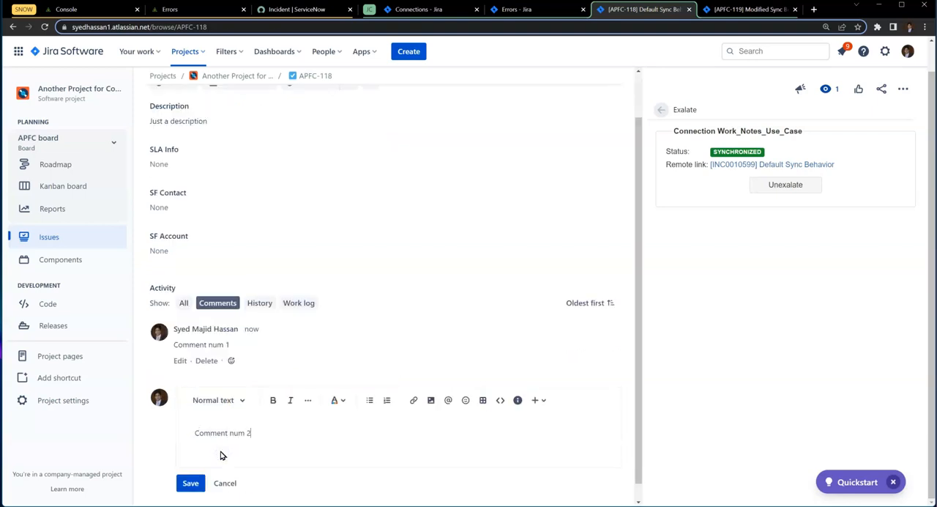
pyautogui.click(190, 482)
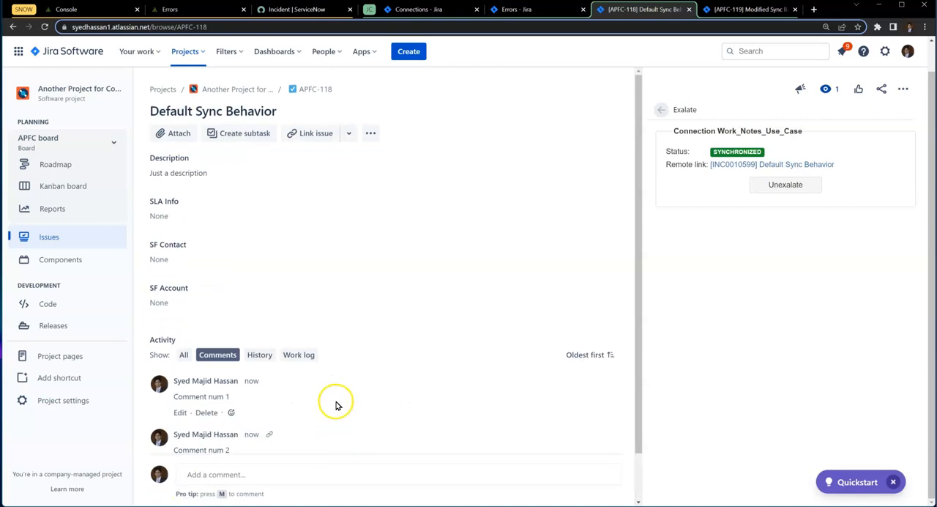
# - Switch to the ServiceNow incident and check how the two Jira comments are listed in its activities
pyautogui.click(322, 8)
pyautogui.scroll(-10, 408, 347)
pyautogui.moveTo(358, 299); pyautogui.dragTo(309, 300)
pyautogui.click(308, 300)
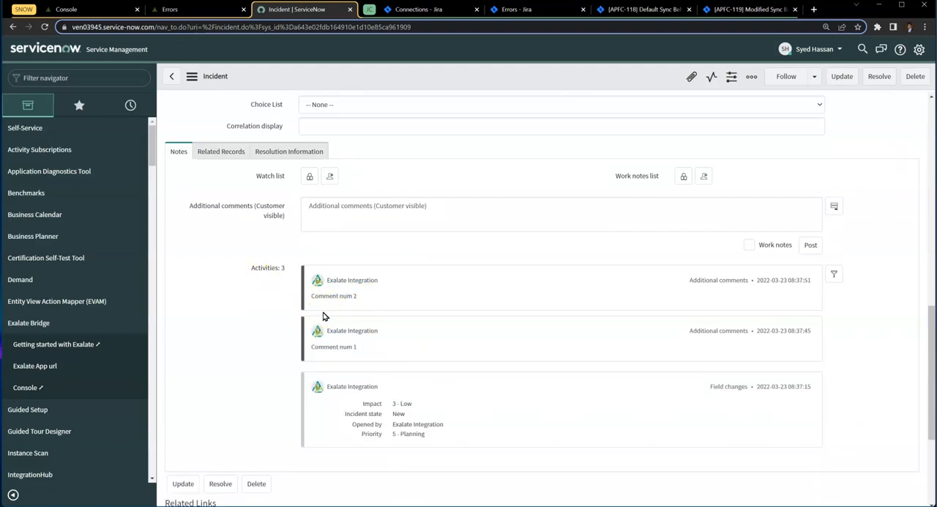
pyautogui.scroll(10, 314, 272)
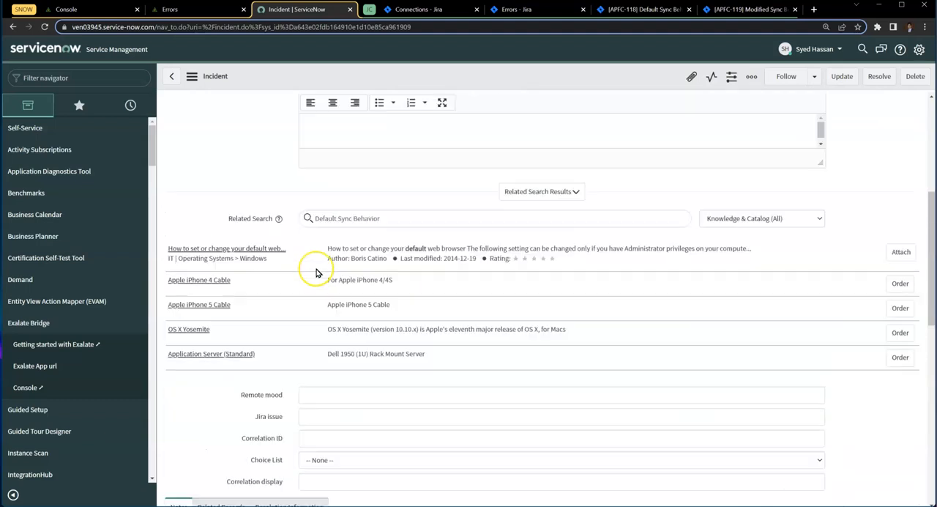
# - Switch to Jira issue APFC-118 and change its summary to "Default Sync Behavior - Iteration 1"
pyautogui.click(628, 10)
pyautogui.click(267, 110)
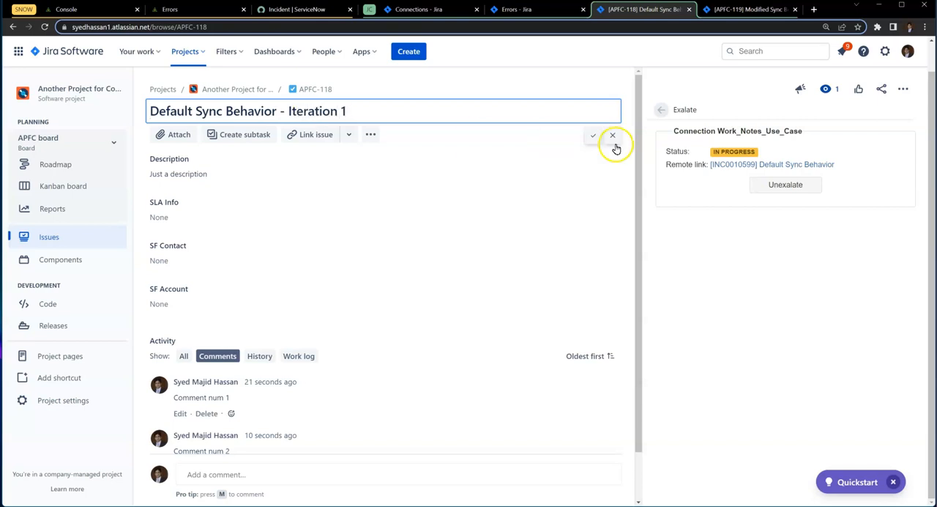
pyautogui.click(593, 137)
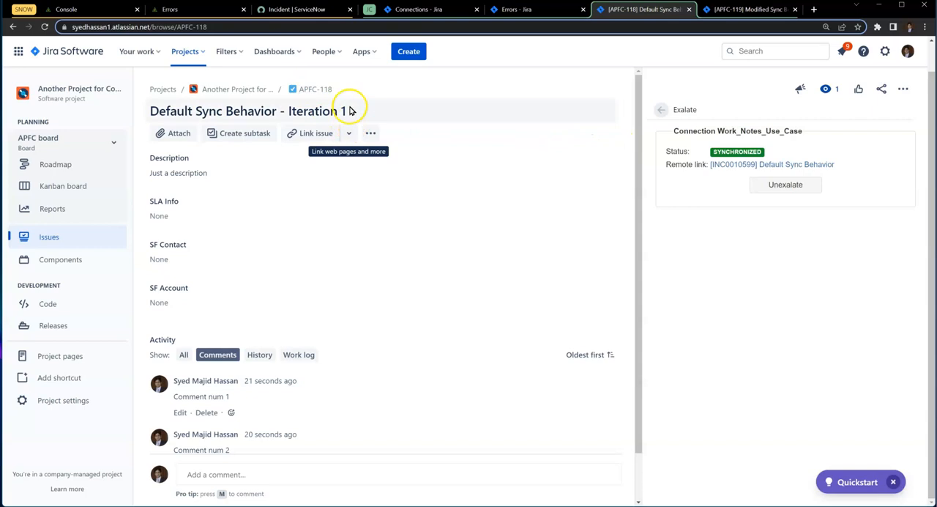
# - Compare the short description of the ServiceNow incident with the renamed Jira issue
pyautogui.click(297, 10)
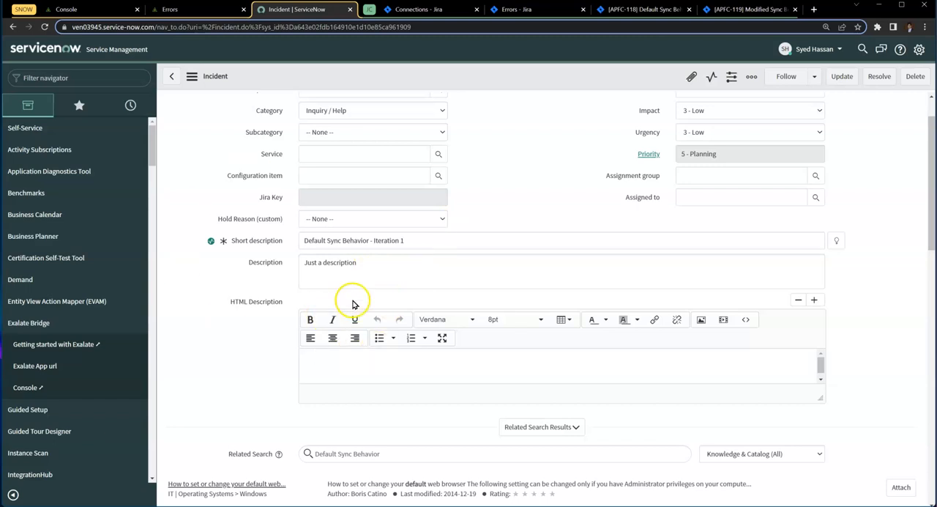
pyautogui.click(625, 9)
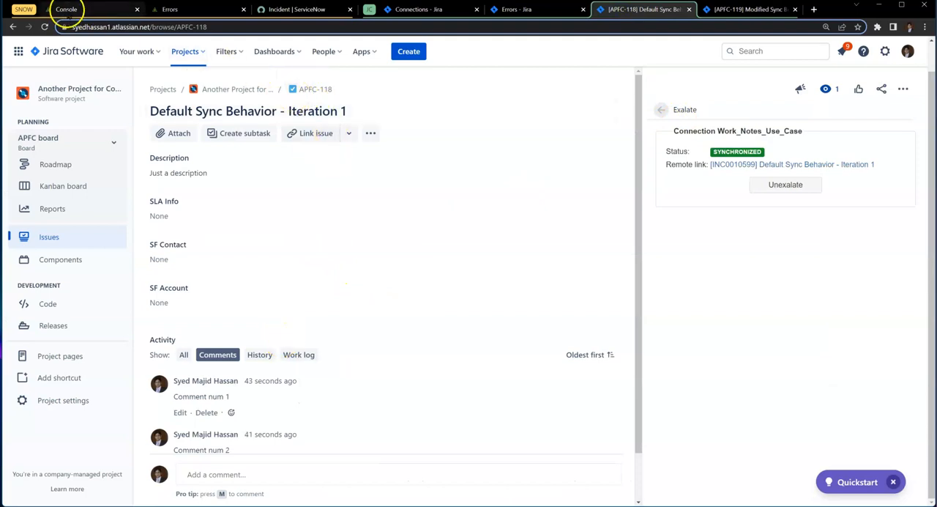
# - Switch to the ServiceNow-side Exalate console and comment out "entity.comments += replica.addedComments" in the incoming sync script
pyautogui.click(66, 10)
pyautogui.scroll(-3, 322, 306)
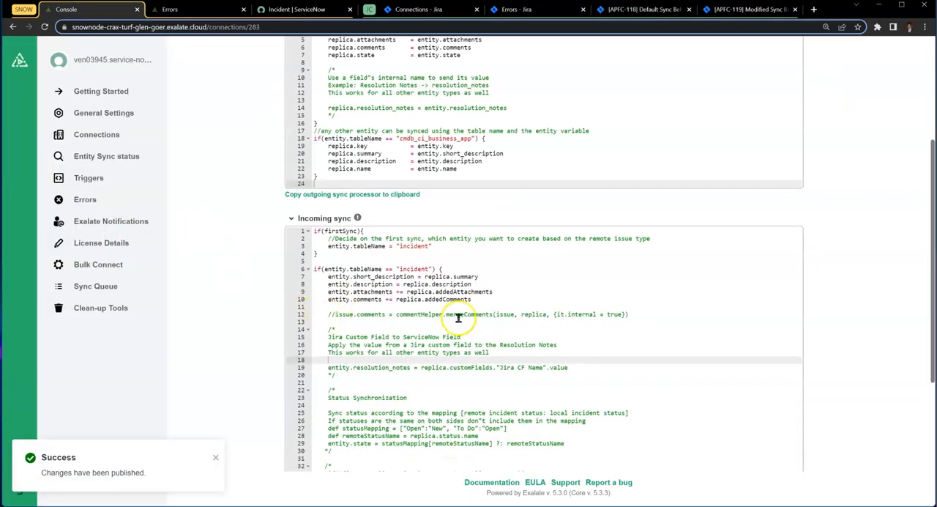
pyautogui.scroll(-2, 462, 315)
pyautogui.click(476, 201)
pyautogui.hotkey('shift', 'Home')
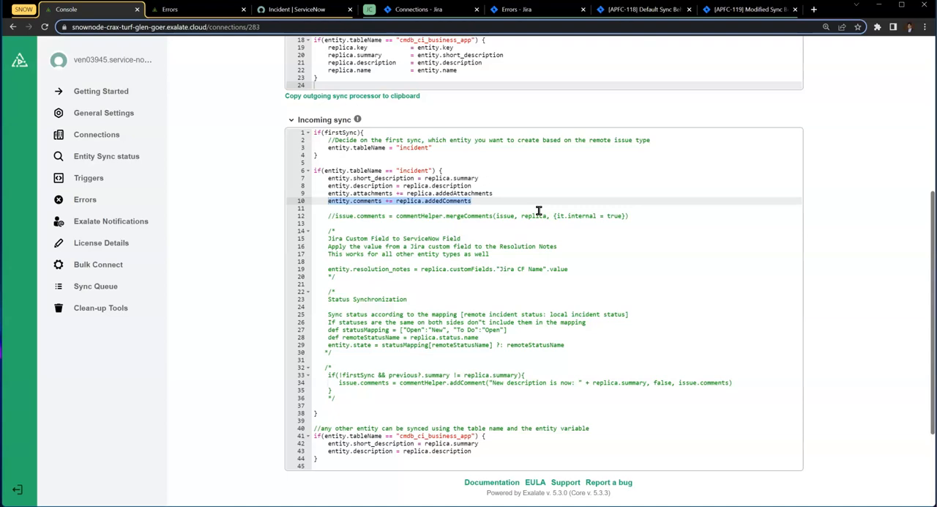
pyautogui.press('End')
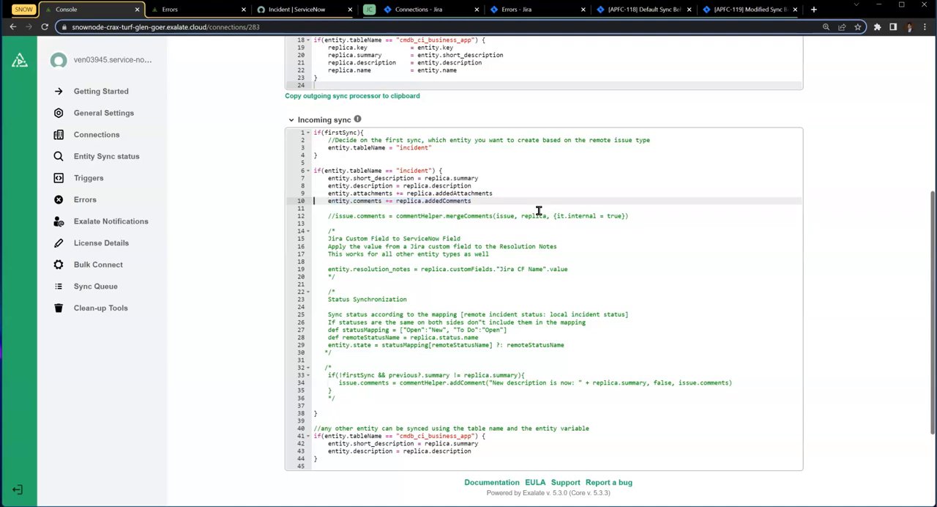
pyautogui.write('//')
# - Uncomment "issue.comments = commentHelper.mergeComments(issue, replica, {it.internal = true})" on line 12 of the incoming sync script
pyautogui.press('Down')
pyautogui.press('Down')
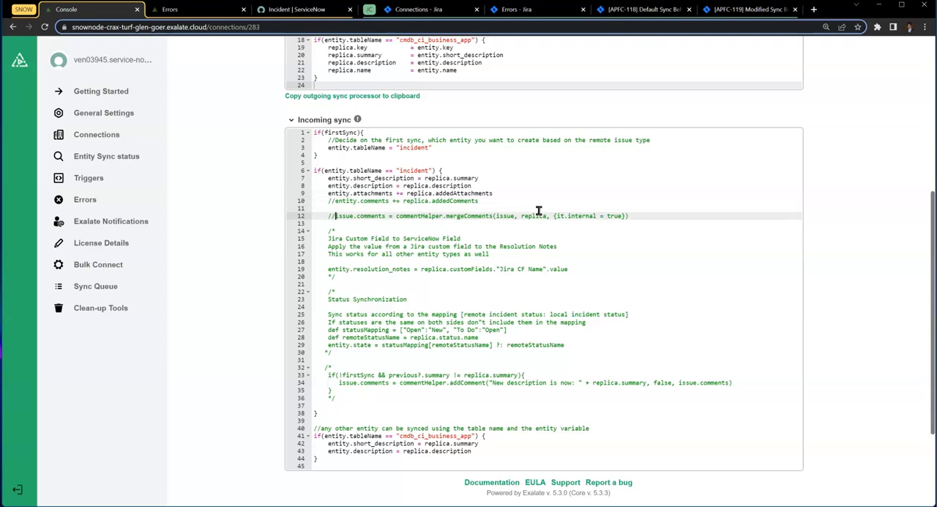
pyautogui.press('BackSpace')
pyautogui.press('BackSpace')
pyautogui.hotkey('shift', 'End')
pyautogui.press('Delete')
pyautogui.hotkey('ctrl', 'z')
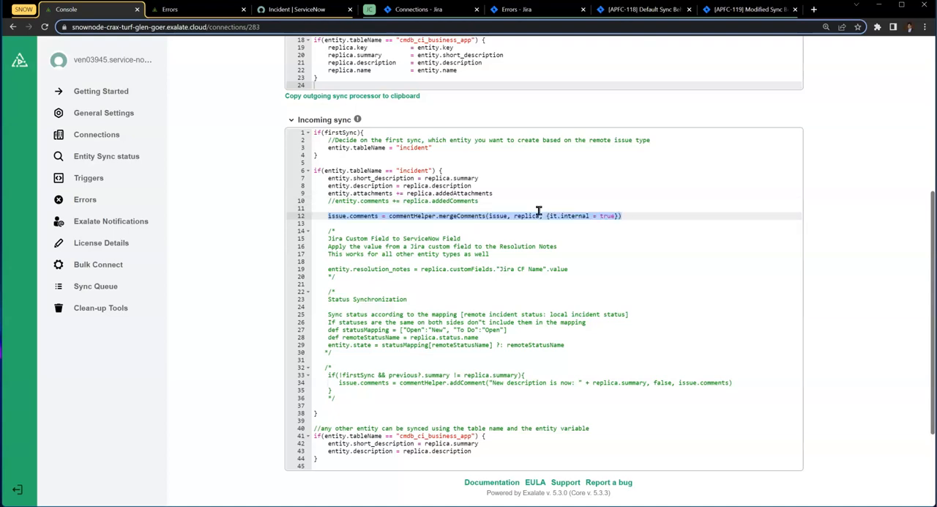
# - Examine the commentHelper.mergeComments call and its "it.internal = true" argument in the incoming sync script
pyautogui.doubleClick(461, 215)
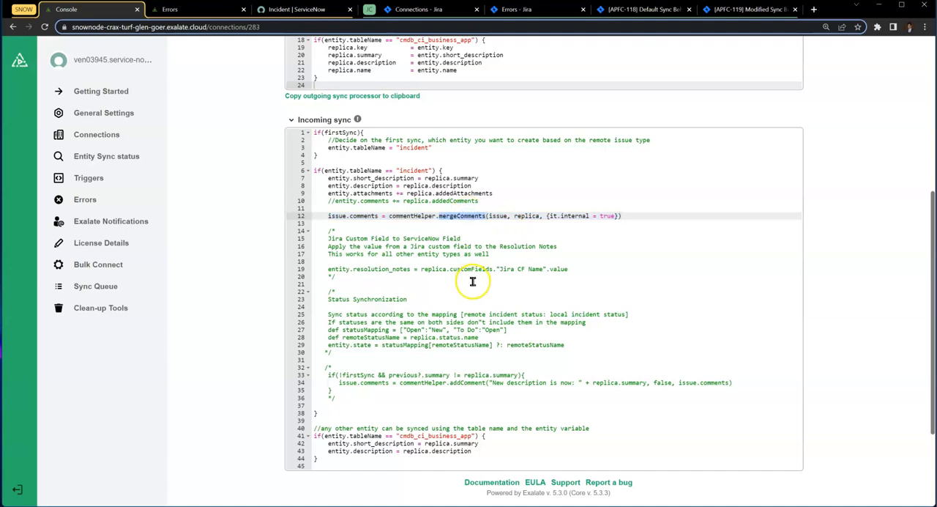
pyautogui.doubleClick(413, 216)
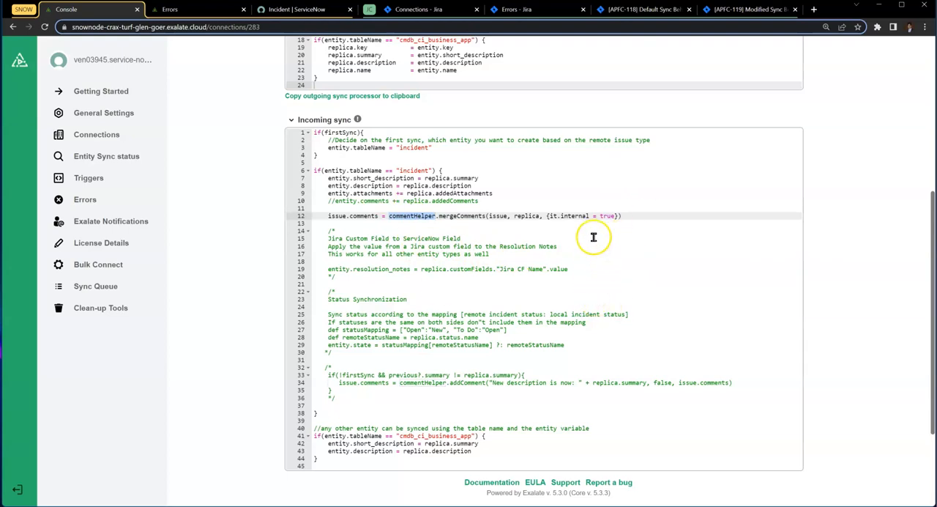
pyautogui.click(549, 216)
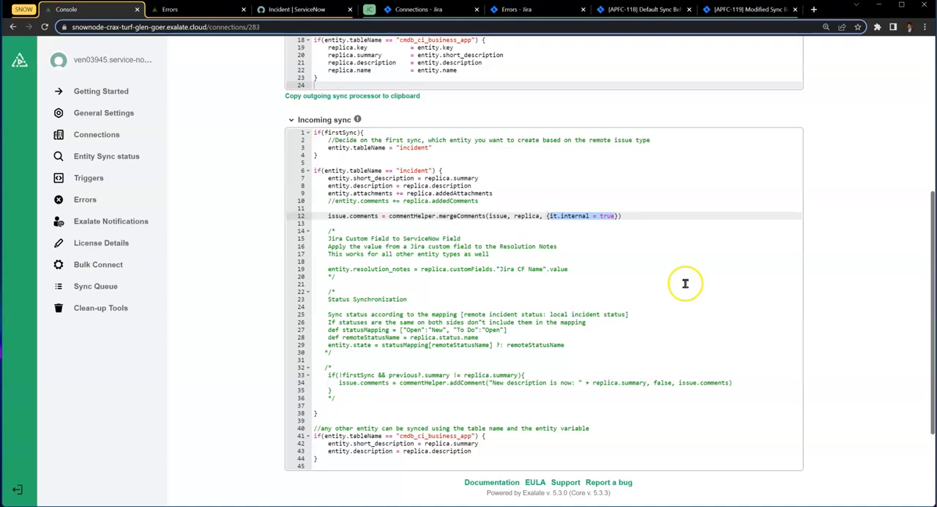
# - Publish the changed sync rules of the Work_Notes_Use_Case connection
pyautogui.scroll(6, 677, 285)
pyautogui.scroll(-2, 688, 289)
pyautogui.scroll(2, 805, 99)
pyautogui.click(781, 117)
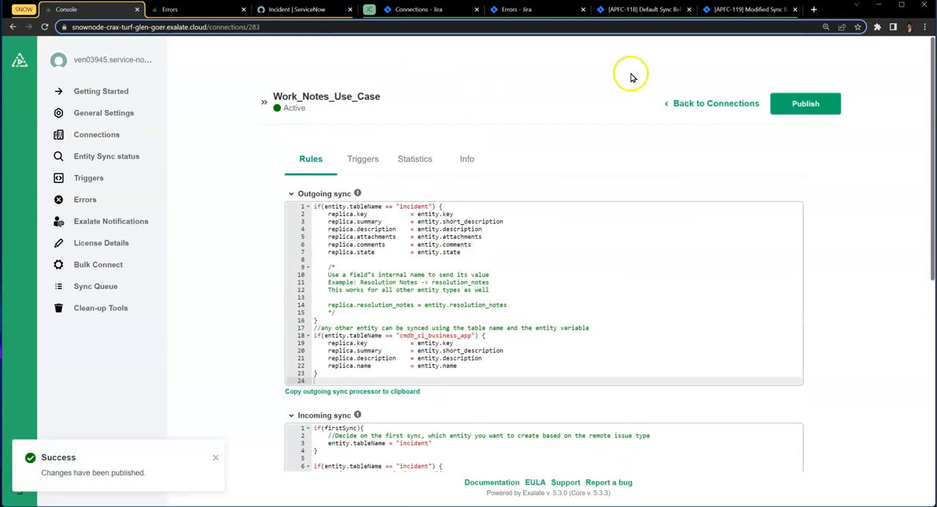
# - Switch to Jira issue APFC-118 and post two more comments, "Comment num 3" and "Comment num 4"
pyautogui.click(633, 10)
pyautogui.scroll(-2, 267, 377)
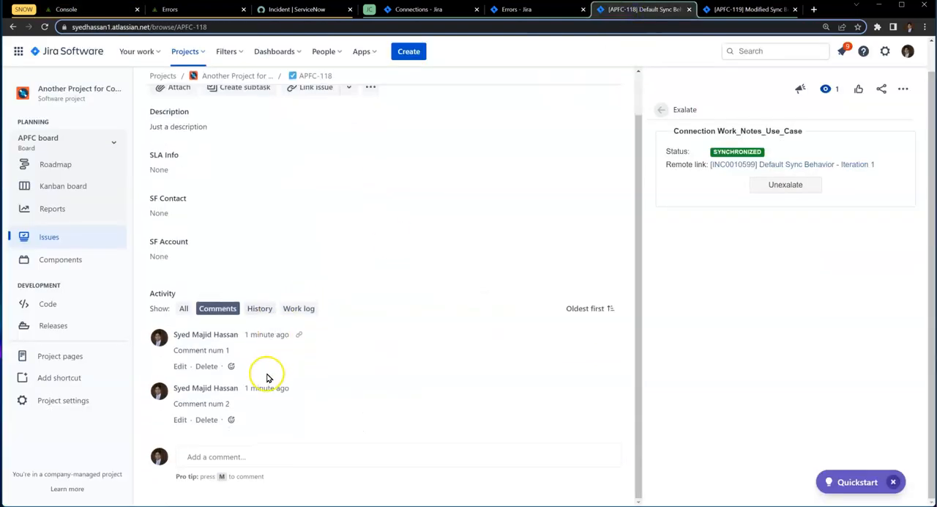
pyautogui.click(216, 457)
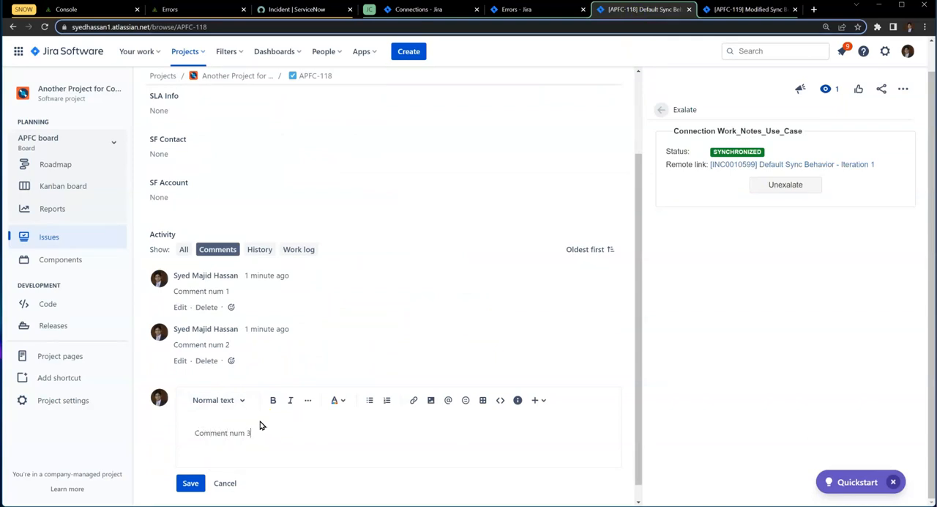
pyautogui.click(184, 483)
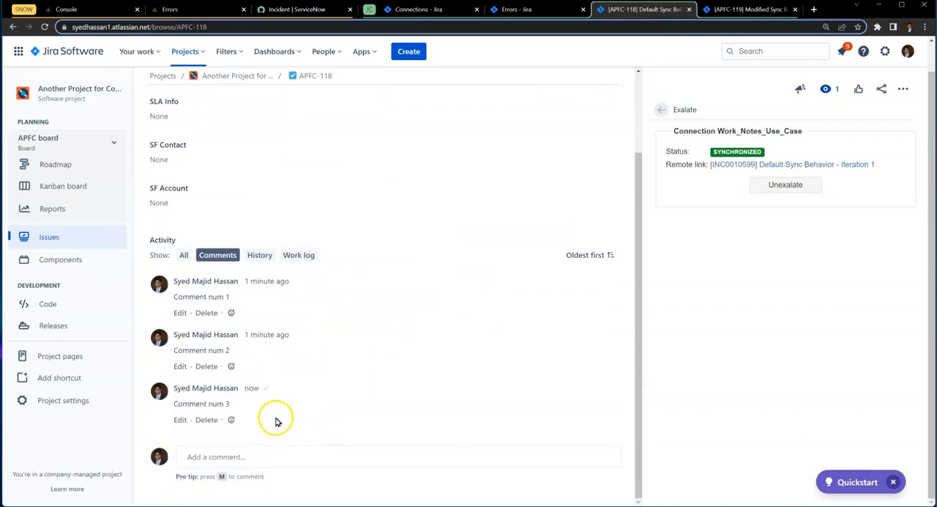
pyautogui.click(210, 462)
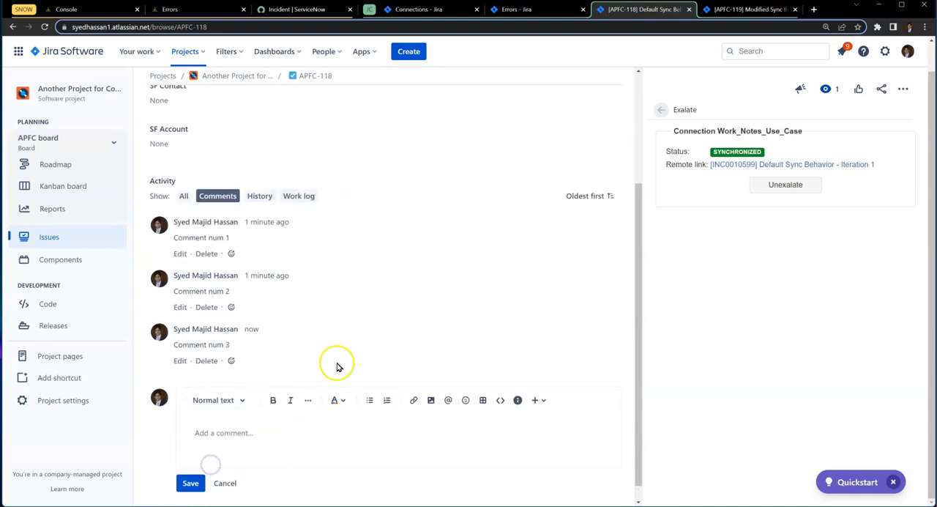
pyautogui.write('Comment num 4')
pyautogui.click(190, 482)
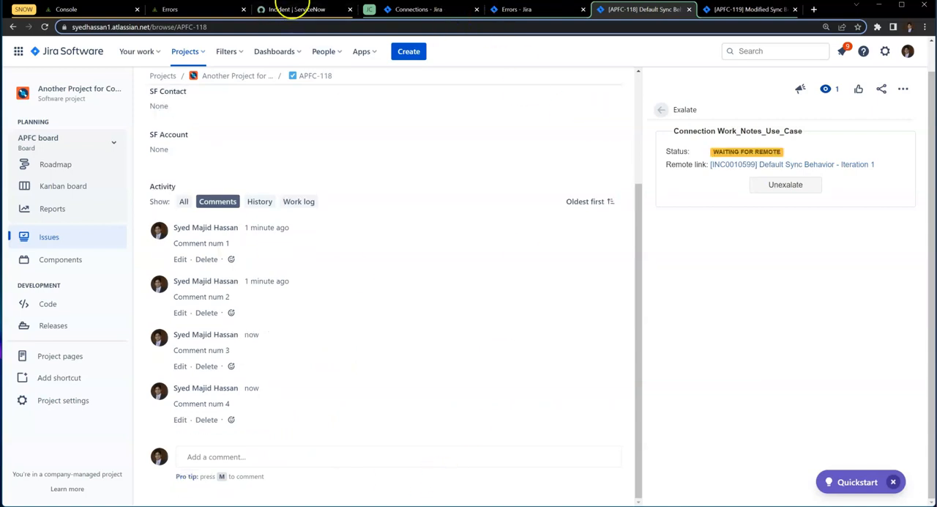
# - Switch to the ServiceNow incident and check whether the newest comments are listed as work notes or additional comments
pyautogui.click(297, 11)
pyautogui.scroll(-10, 217, 351)
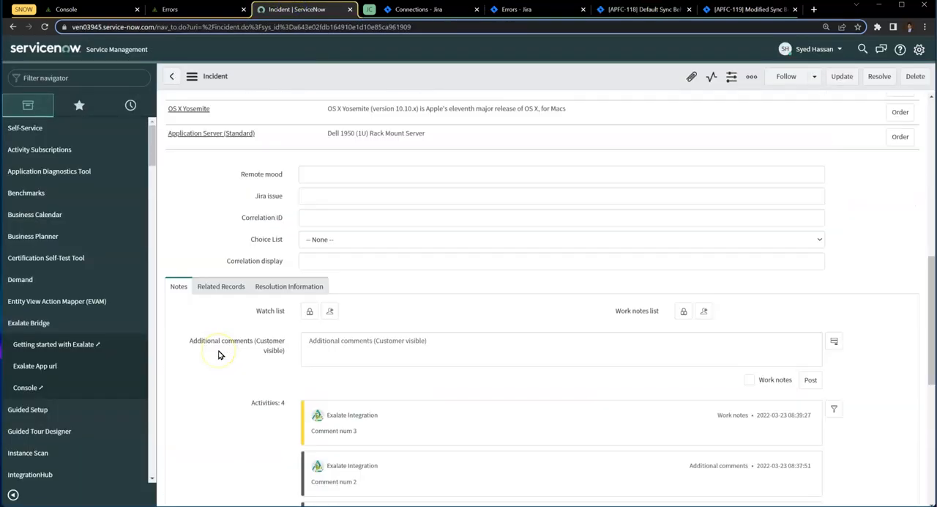
pyautogui.scroll(2, 217, 354)
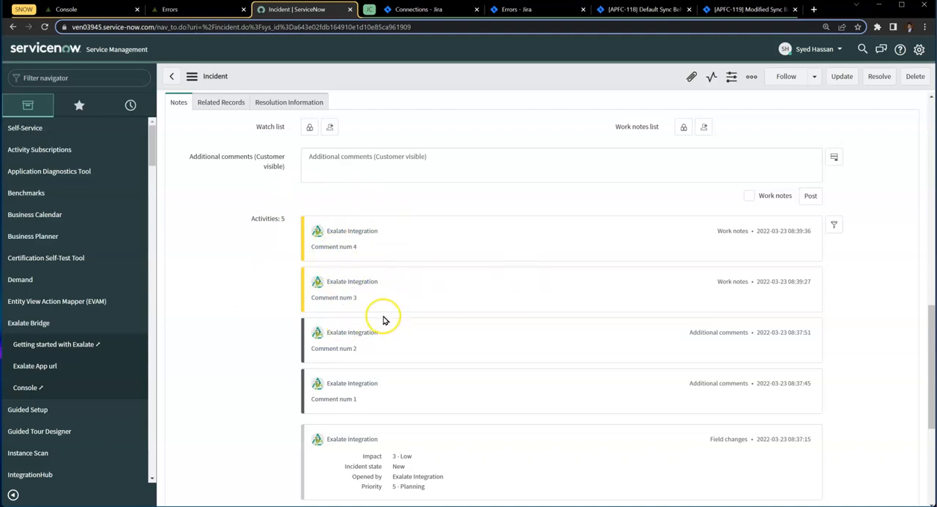
pyautogui.scroll(7, 383, 320)
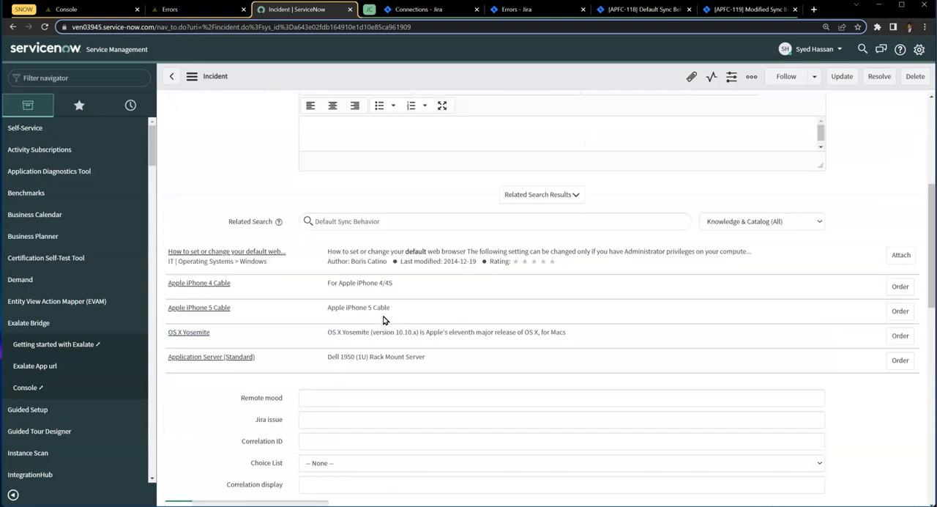
# - Check the short description of the synced ServiceNow incident
pyautogui.scroll(2, 383, 320)
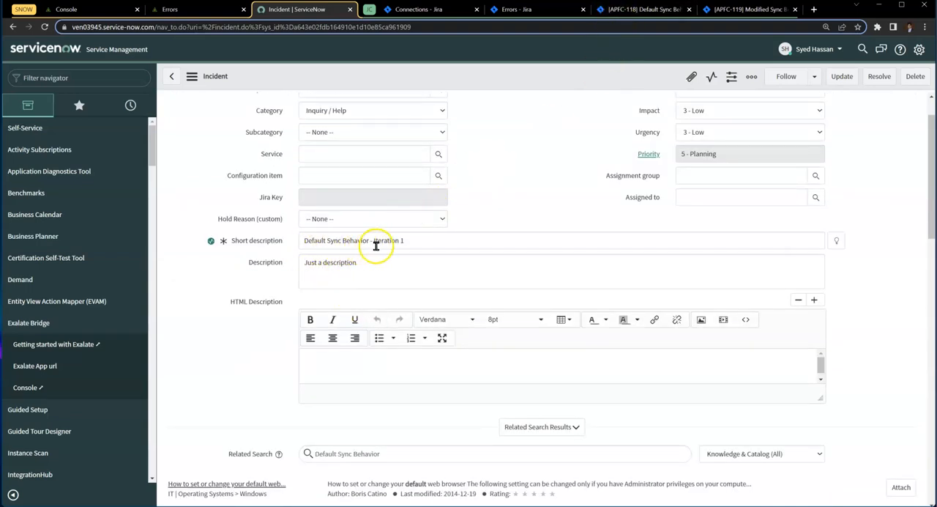
pyautogui.moveTo(372, 241); pyautogui.dragTo(301, 241)
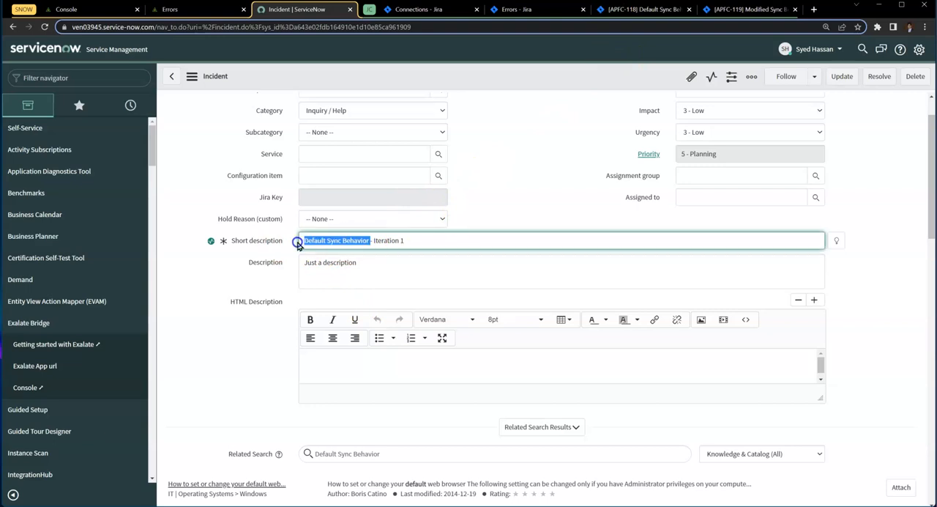
# - Switch to the Exalate console and copy "entity.short_description = replica.summary" into the incoming script's firstSync block, below the tableName line
pyautogui.click(121, 10)
pyautogui.scroll(-4, 403, 311)
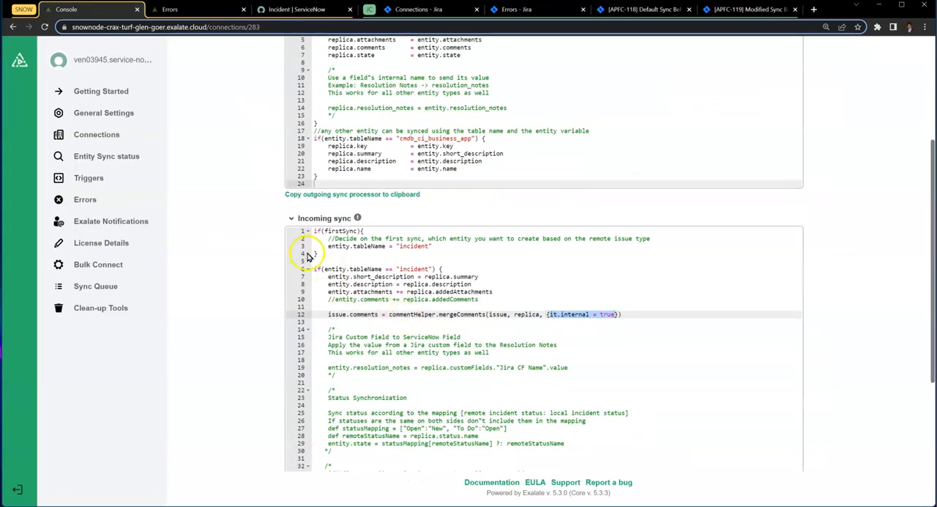
pyautogui.doubleClick(340, 230)
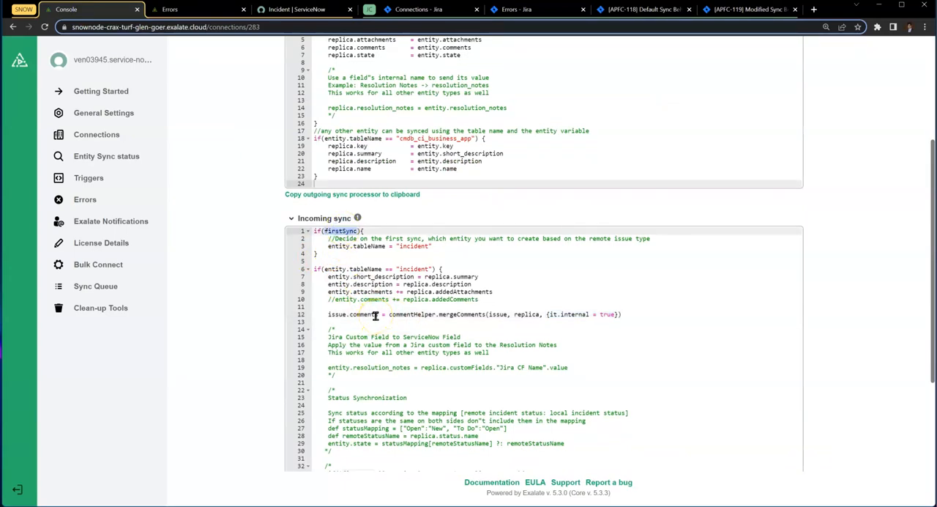
pyautogui.click(493, 276)
pyautogui.hotkey('shift', 'Home')
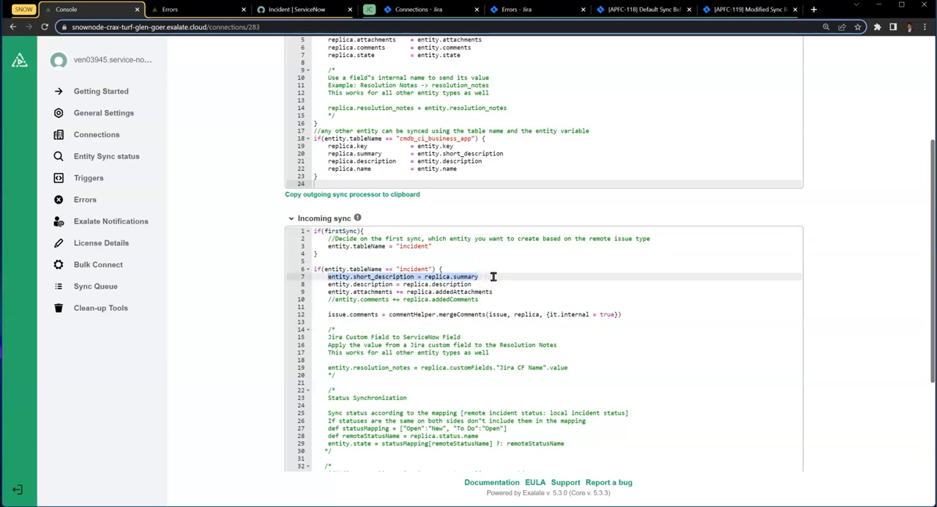
pyautogui.hotkey('ctrl', 'c')
pyautogui.press('Up')
pyautogui.press('Up')
pyautogui.press('Up')
pyautogui.press('Up')
pyautogui.press('End')
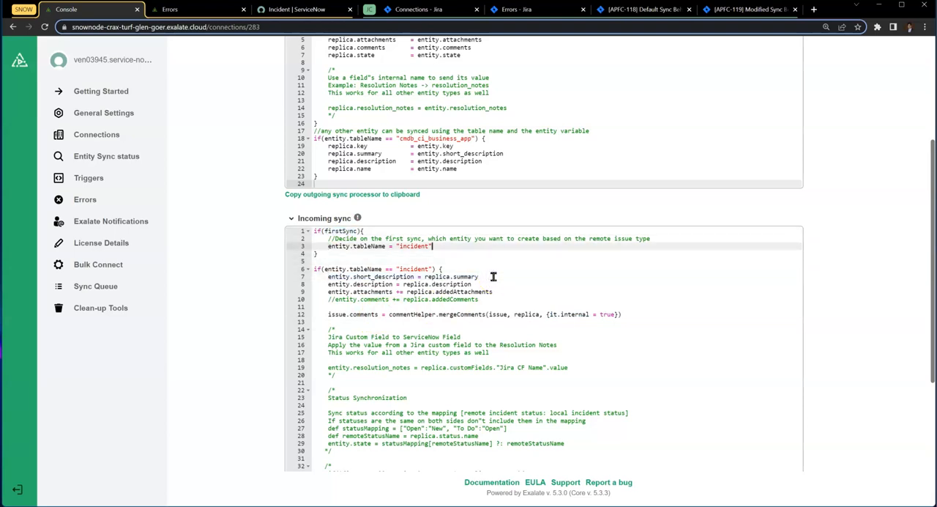
pyautogui.press('Return')
pyautogui.hotkey('ctrl', 'v')
# - Comment out the entity.short_description line inside the incident block of the incoming sync script
pyautogui.moveTo(326, 268); pyautogui.dragTo(307, 230)
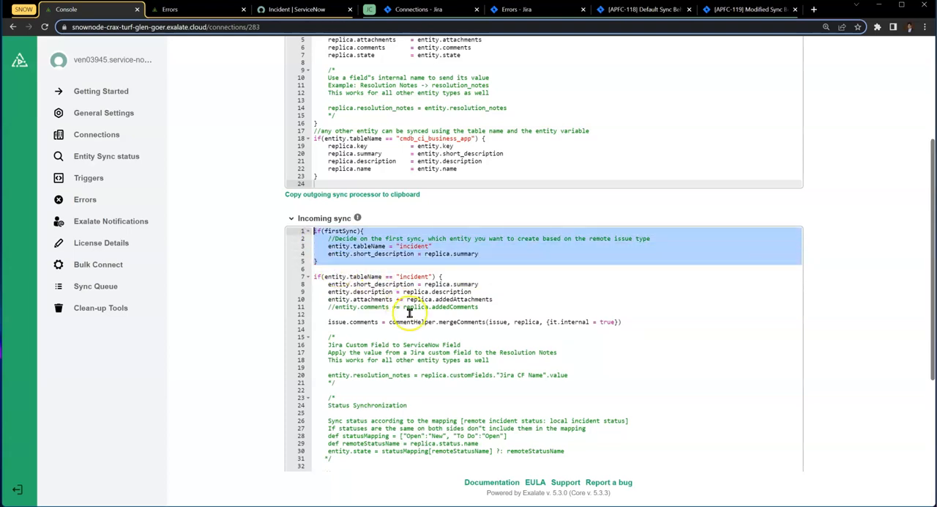
pyautogui.doubleClick(337, 232)
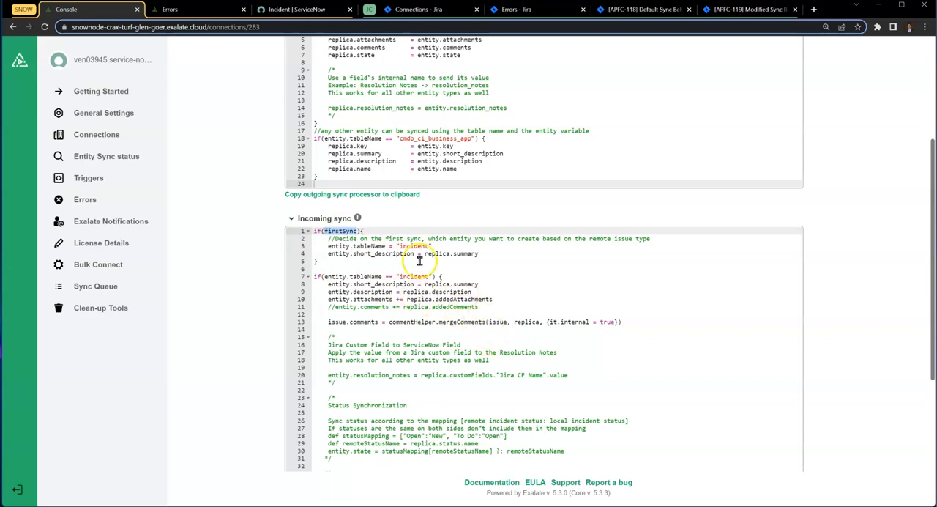
pyautogui.doubleClick(382, 253)
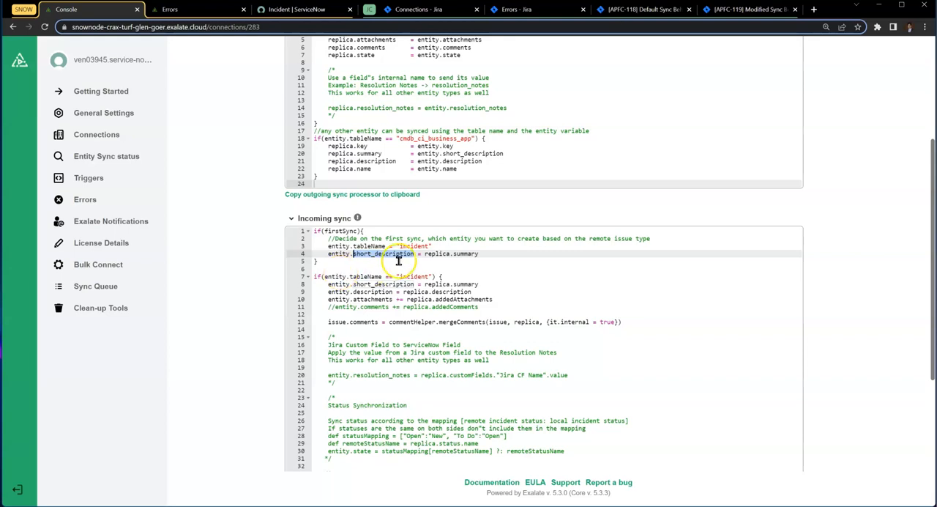
pyautogui.moveTo(327, 276); pyautogui.dragTo(389, 395)
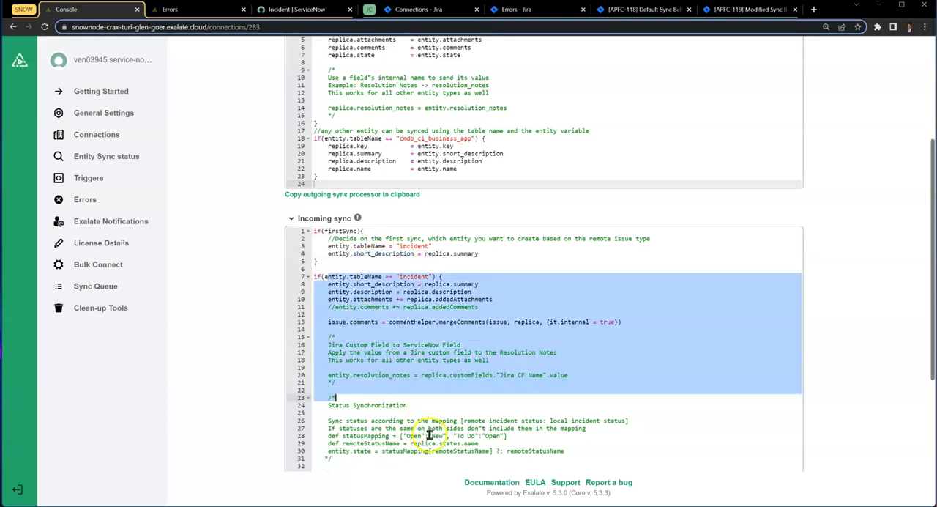
pyautogui.click(328, 284)
pyautogui.write('//')
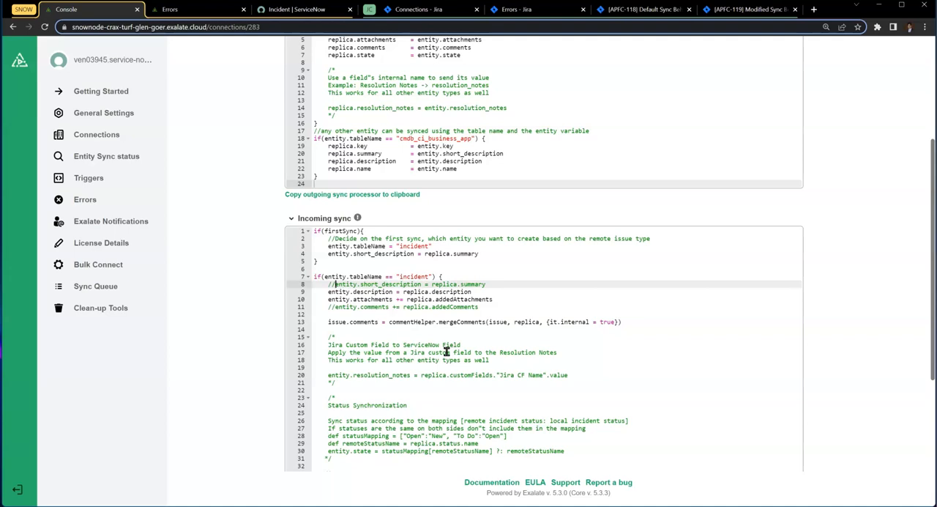
# - Copy the commented-out "if(!firstSync && previous?.summary != replica.summary)" block above the mergeComments line and align its indentation
pyautogui.scroll(-3, 446, 352)
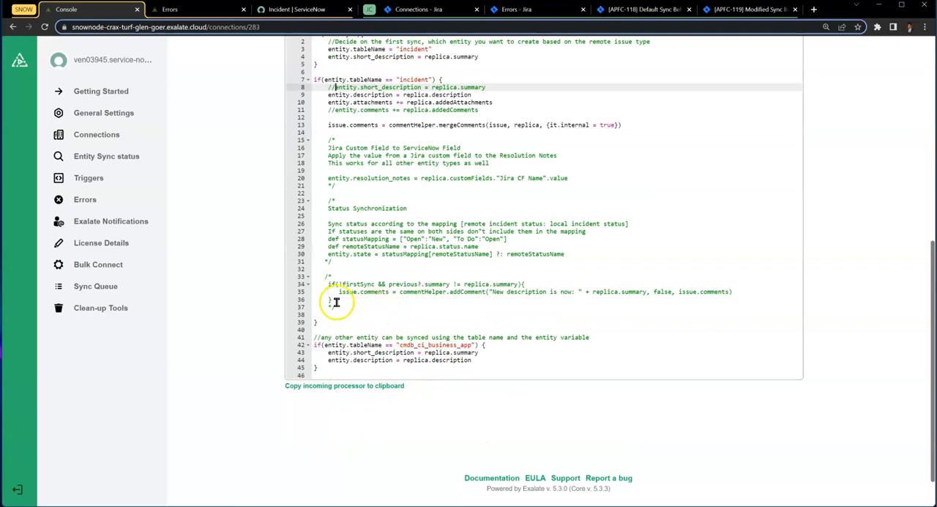
pyautogui.moveTo(336, 301); pyautogui.dragTo(306, 284)
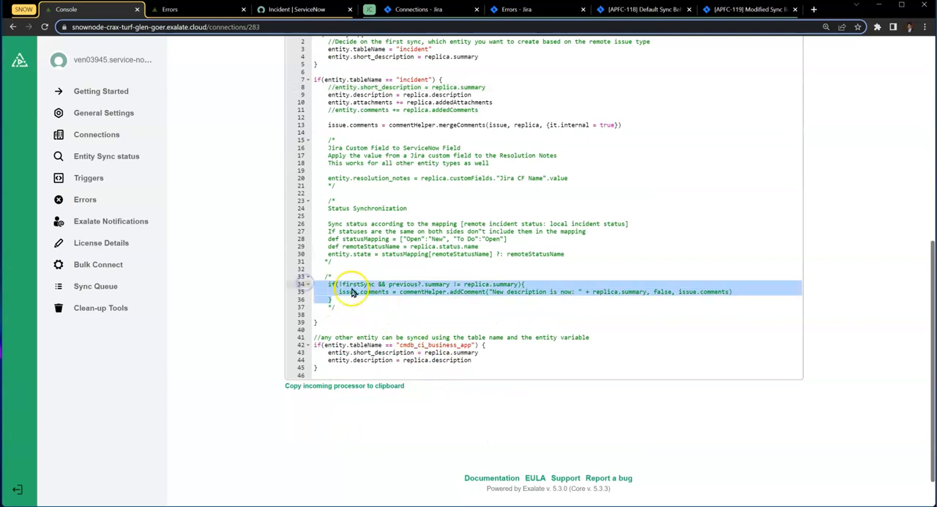
pyautogui.scroll(3, 352, 292)
pyautogui.click(348, 332)
pyautogui.click(341, 316)
pyautogui.hotkey('ctrl', 'v')
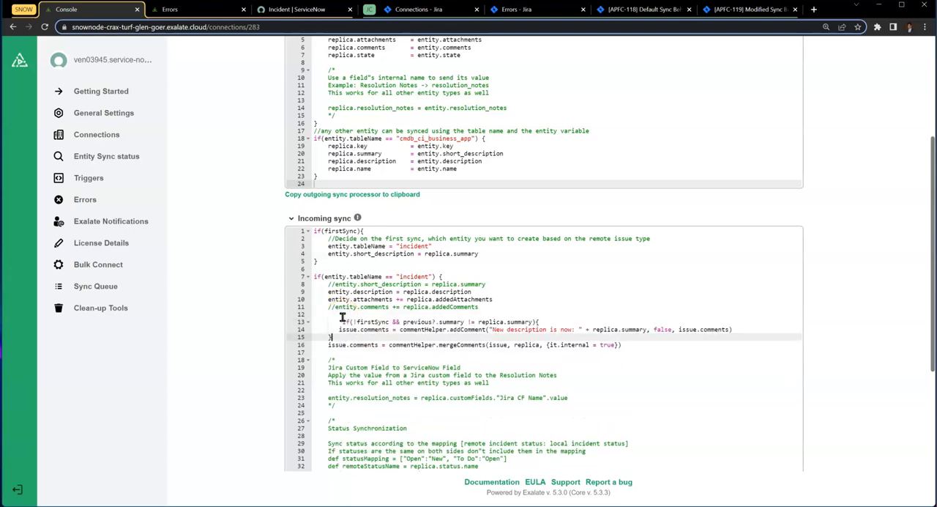
pyautogui.click(341, 316)
pyautogui.press('BackSpace')
pyautogui.press('BackSpace')
pyautogui.press('BackSpace')
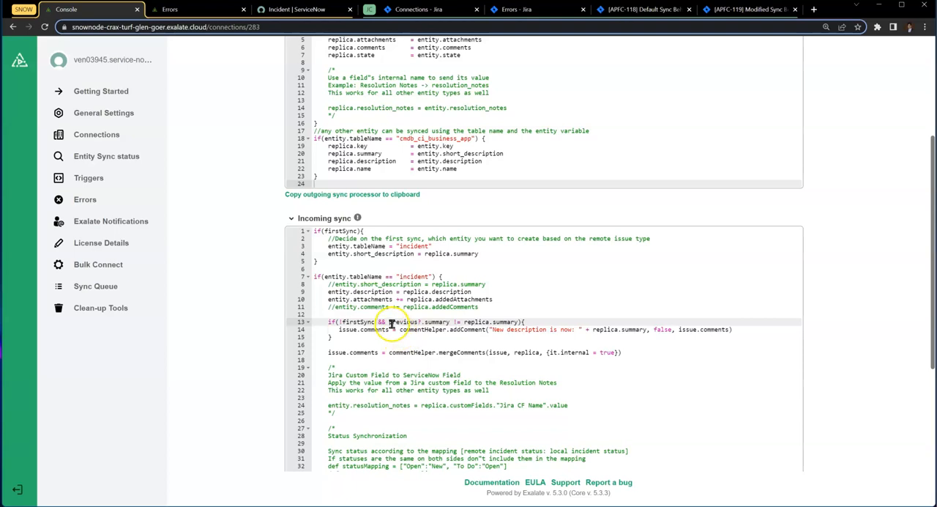
# - Examine the summary-change condition, the "New description is now: " text, and the addComment and mergeComments calls in the incoming script
pyautogui.moveTo(390, 321); pyautogui.dragTo(526, 323)
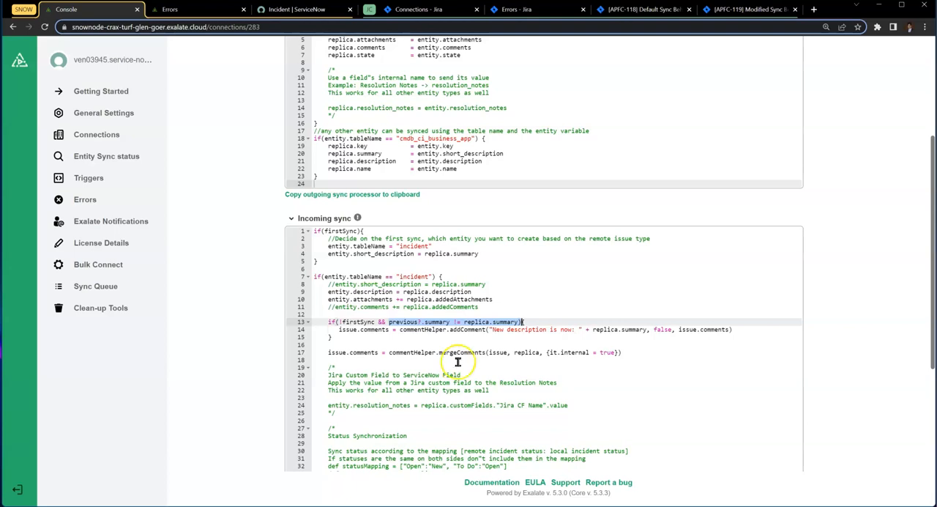
pyautogui.moveTo(490, 331); pyautogui.dragTo(638, 337)
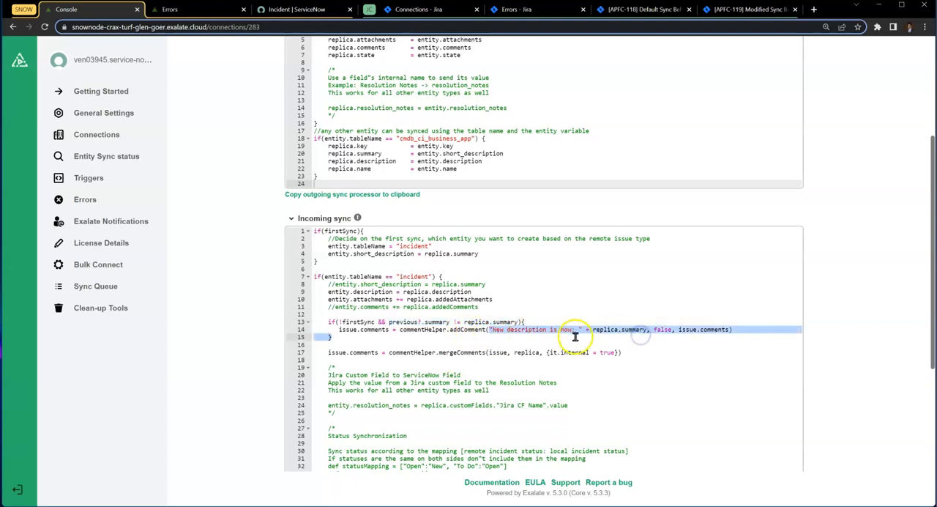
pyautogui.click(598, 335)
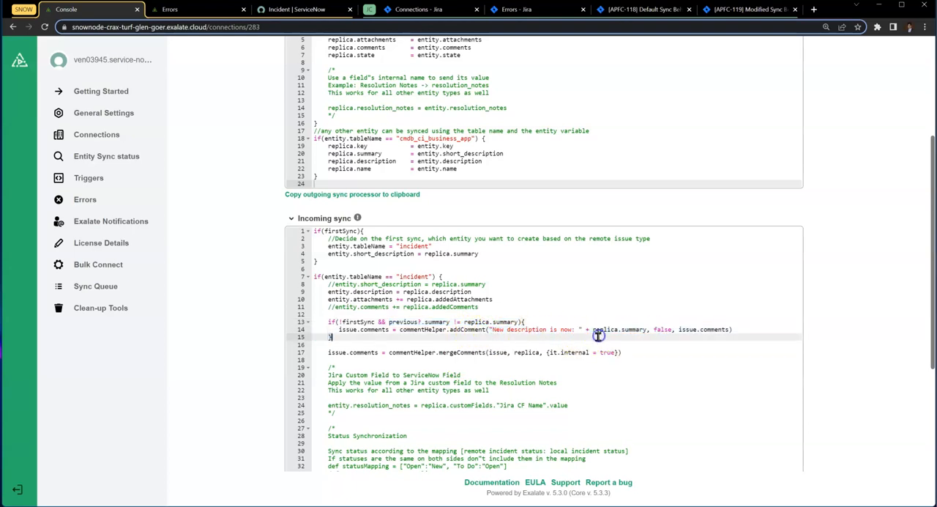
pyautogui.doubleClick(466, 329)
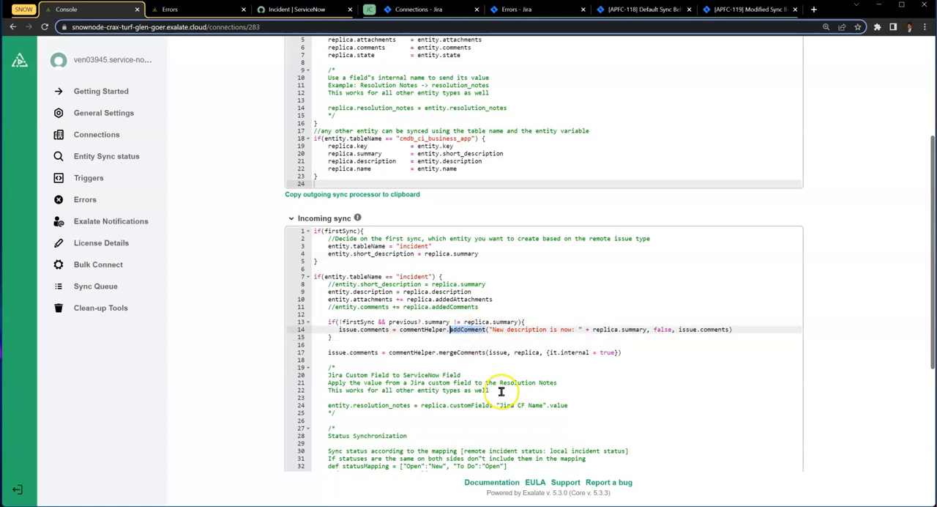
pyautogui.click(455, 354)
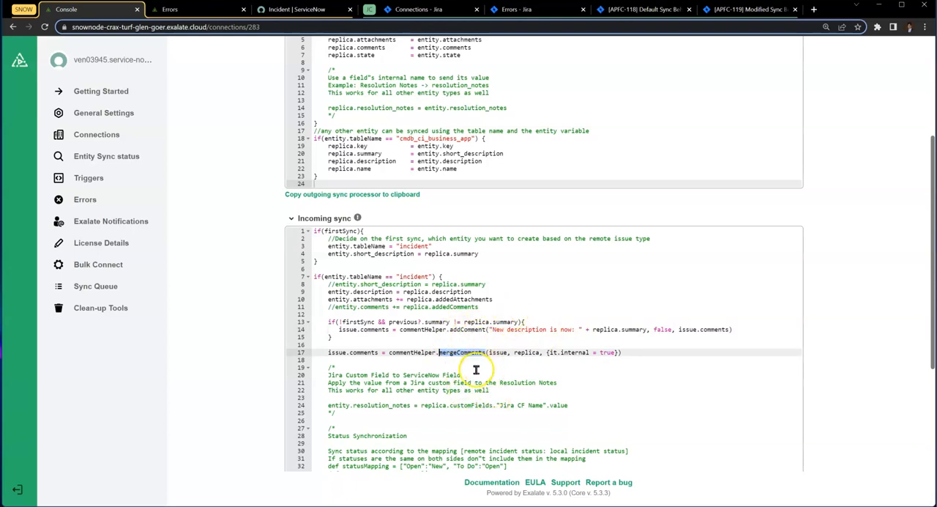
# - Publish the updated incoming sync rules of the Work_Notes_Use_Case connection
pyautogui.scroll(3, 805, 282)
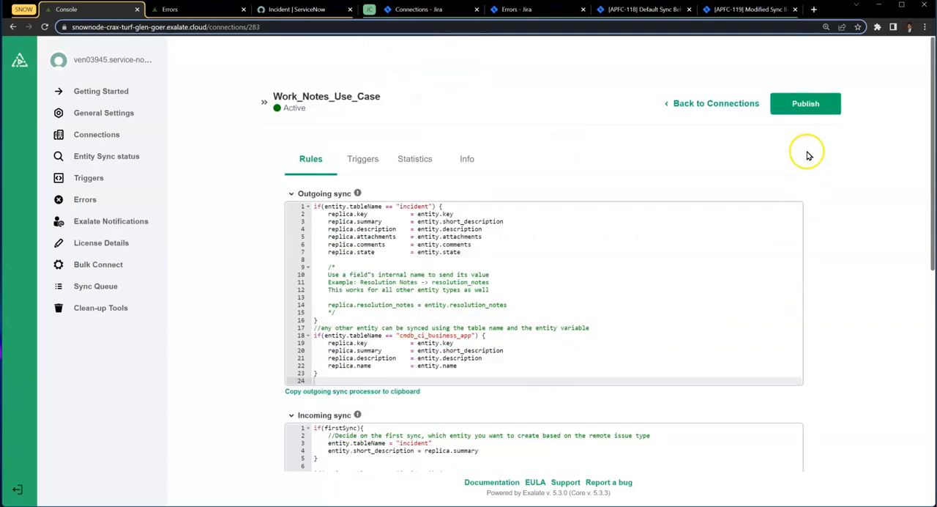
pyautogui.click(805, 103)
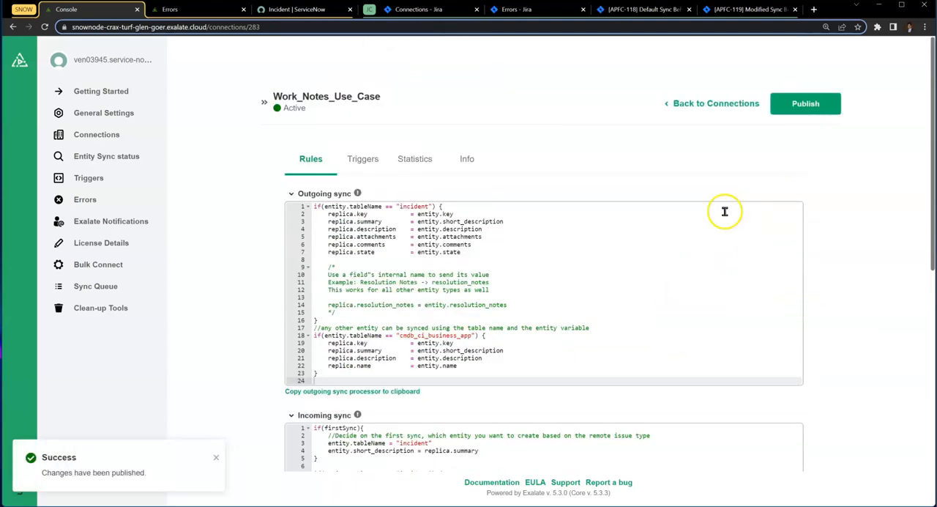
# - Switch to Jira issue APFC-119, exalate it over the Work_Notes_Use_Case connection, and reload the issue page
pyautogui.click(741, 11)
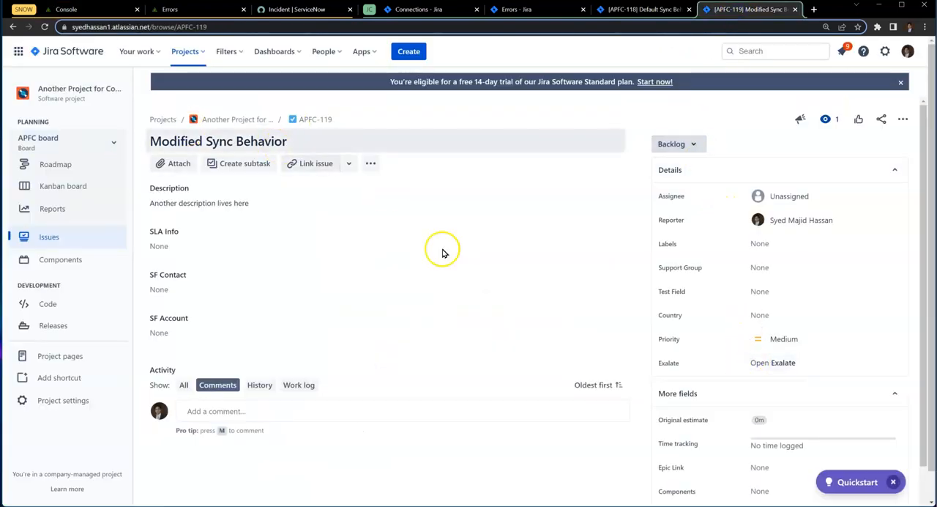
pyautogui.click(777, 362)
pyautogui.click(762, 170)
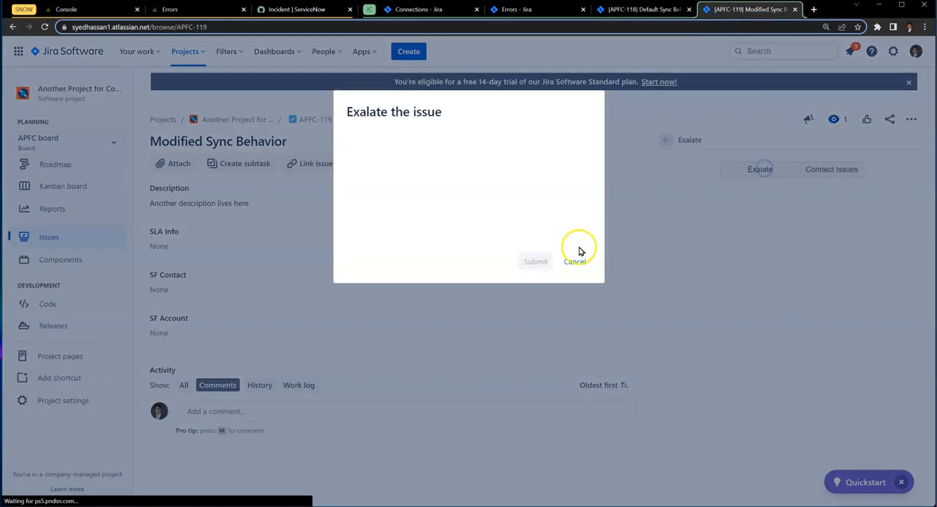
pyautogui.click(483, 172)
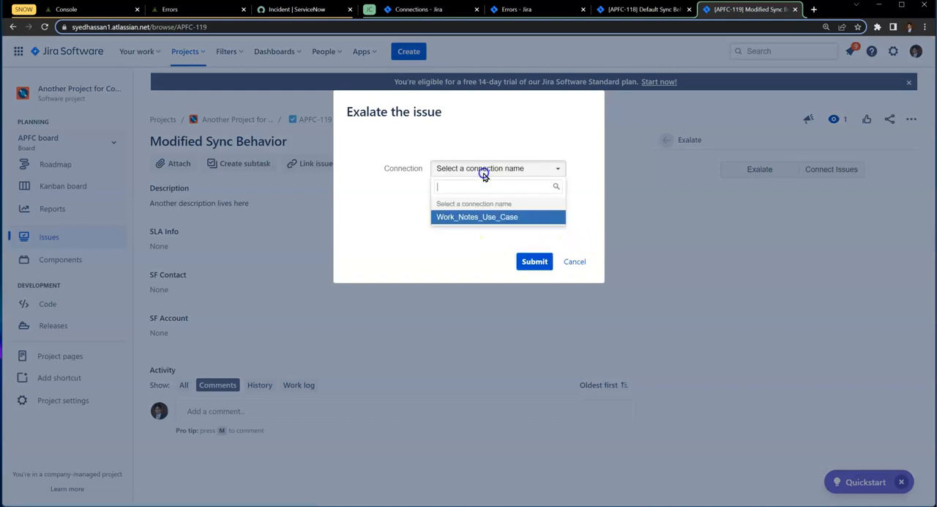
pyautogui.click(480, 216)
pyautogui.click(536, 263)
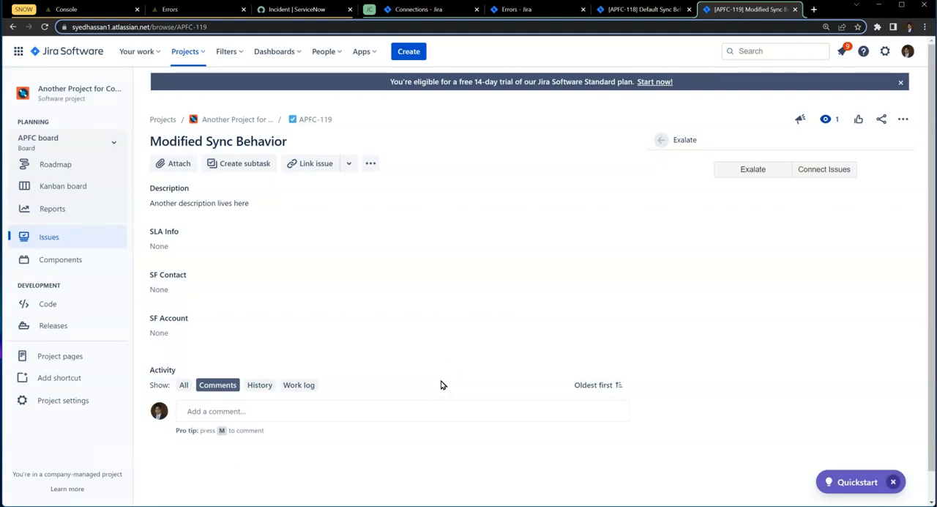
pyautogui.click(44, 26)
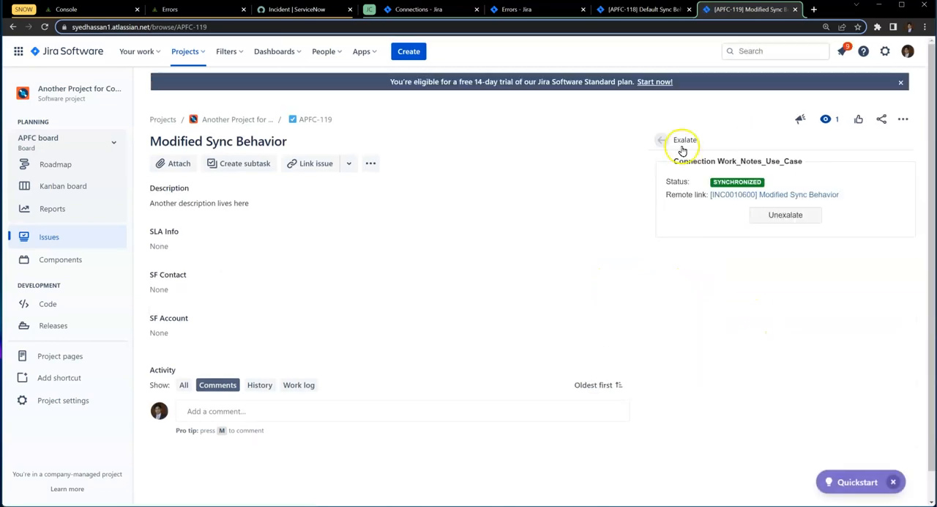
# - Open the remote incident linked to APFC-119 in the ServiceNow tab and check its short description
pyautogui.click(307, 11)
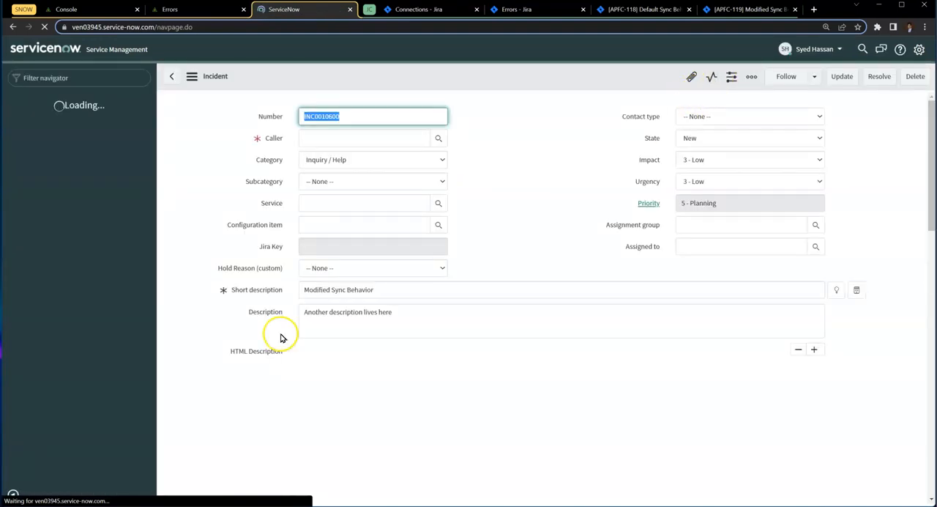
pyautogui.moveTo(462, 293); pyautogui.dragTo(293, 294)
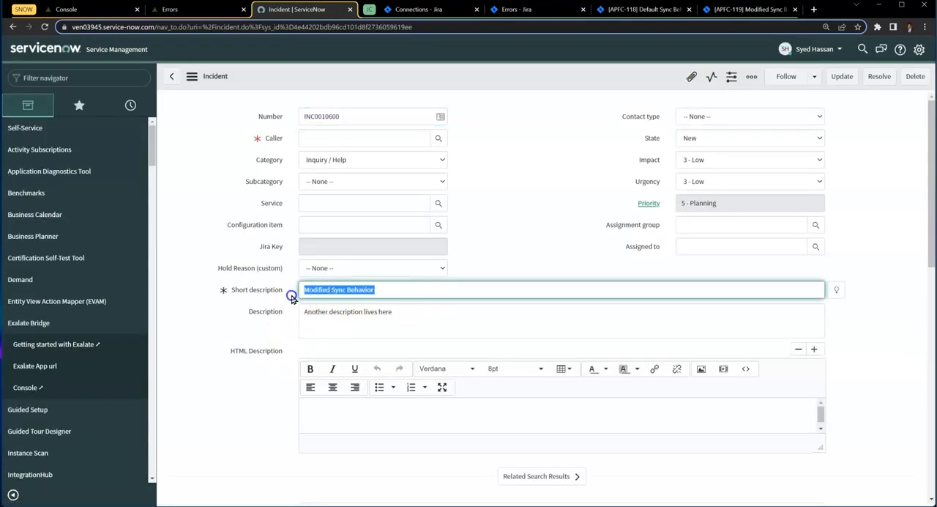
# - Switch back to Jira issue APFC-119 and change its summary to "Modified Sync Behavior - Iteration 1"
pyautogui.click(746, 9)
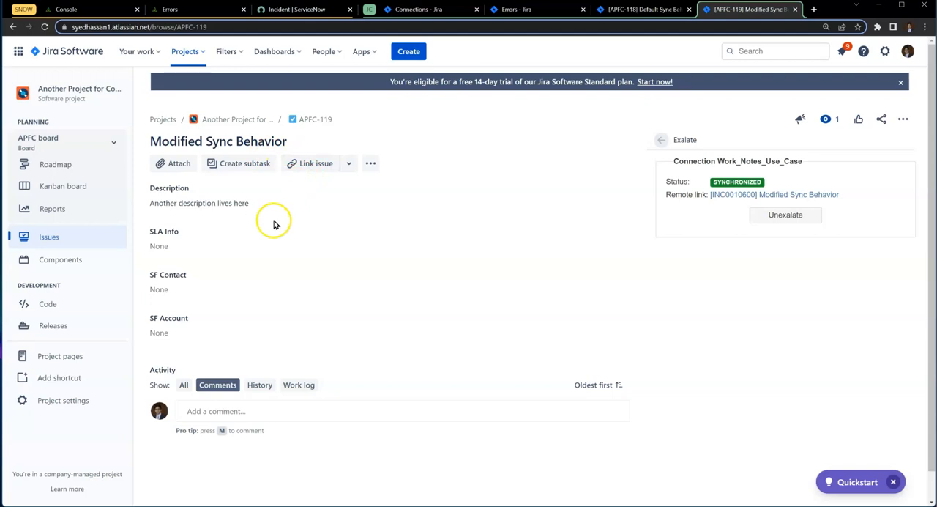
pyautogui.click(300, 143)
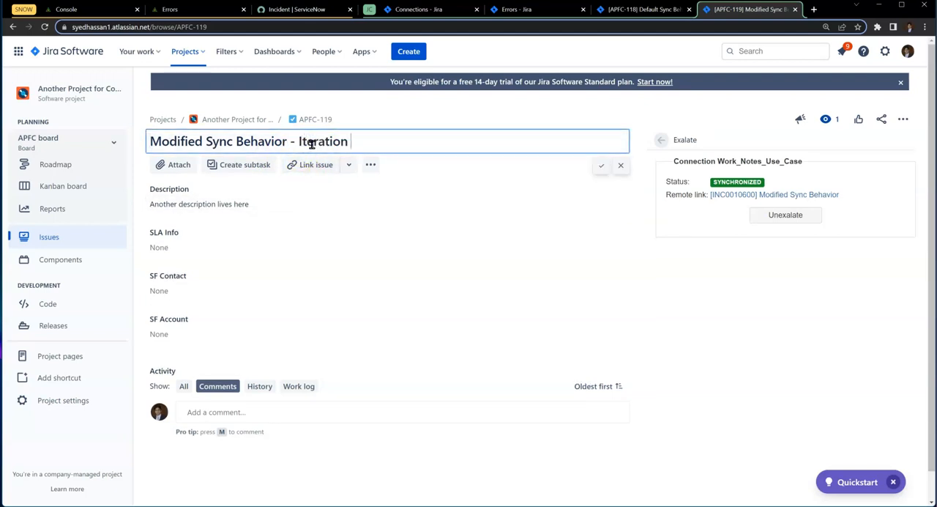
pyautogui.write('- Iteration 1')
pyautogui.click(601, 166)
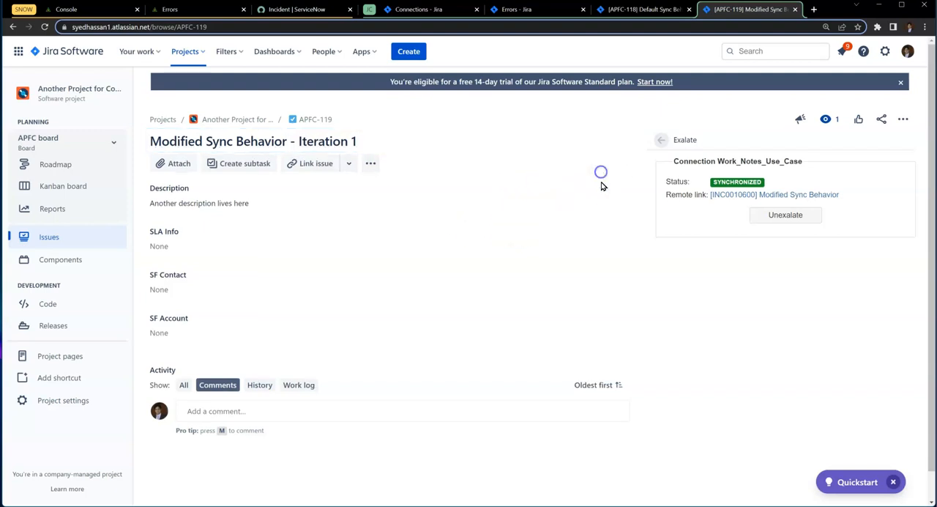
# - Switch to the ServiceNow incident and check its short description and activity entries for the Jira summary change
pyautogui.click(297, 9)
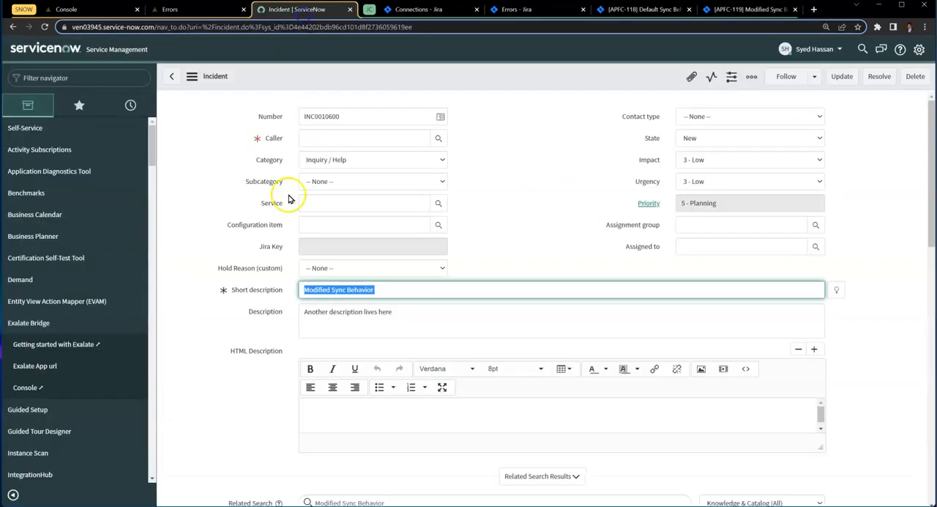
pyautogui.click(207, 340)
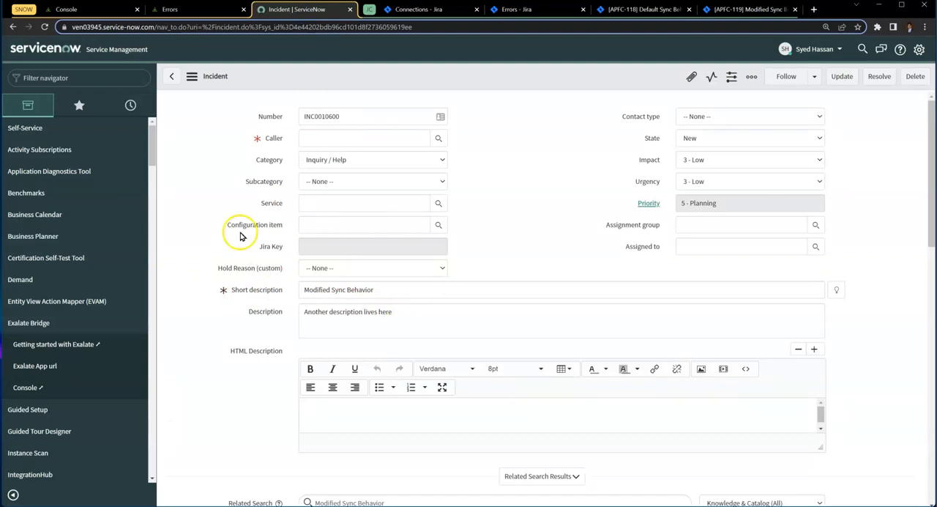
pyautogui.scroll(-3, 269, 300)
pyautogui.scroll(-3, 270, 306)
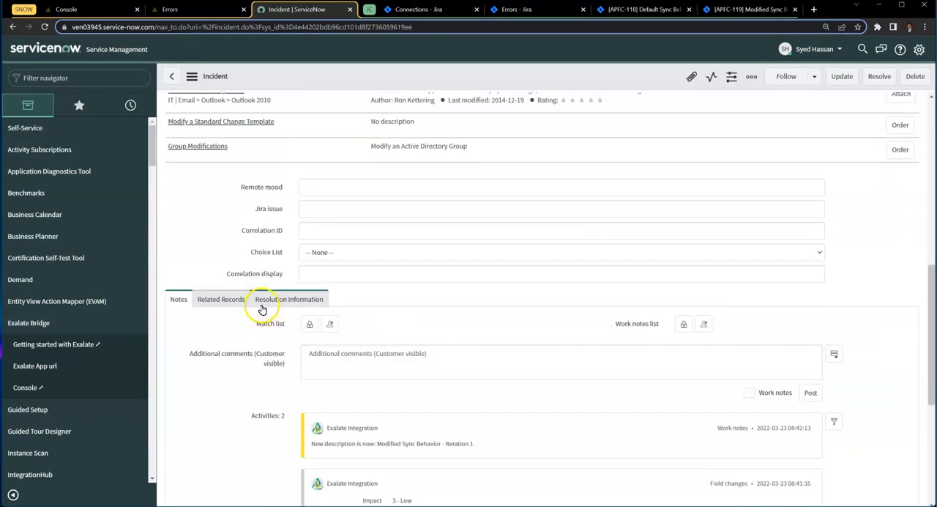
# - Examine the work note recording the Jira summary change in the incident's activities, and compare it with the short description
pyautogui.moveTo(311, 396); pyautogui.dragTo(343, 395)
pyautogui.moveTo(483, 397); pyautogui.dragTo(364, 397)
pyautogui.click(309, 397)
pyautogui.tripleClick(309, 398)
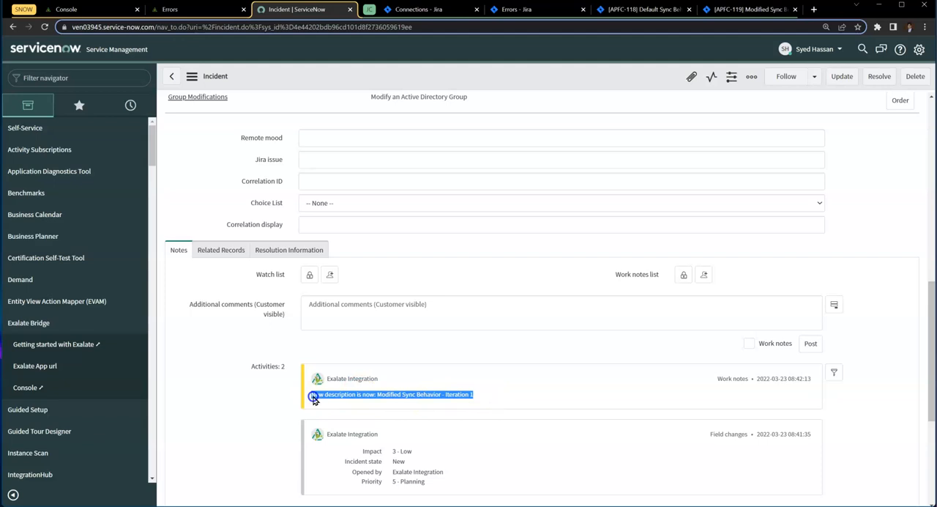
pyautogui.click(312, 396)
pyautogui.scroll(6, 357, 419)
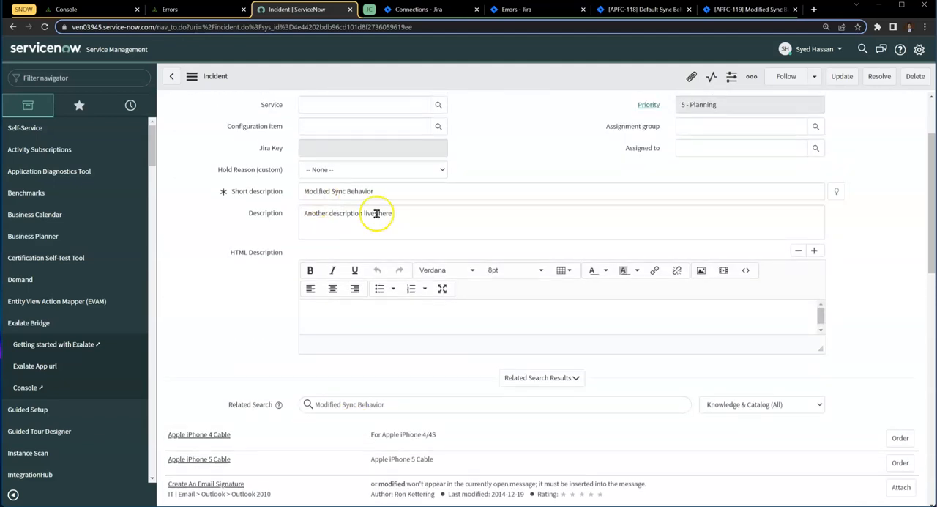
# - Switch to Jira issue APFC-119 and add the comment "Comment num 1"
pyautogui.click(728, 9)
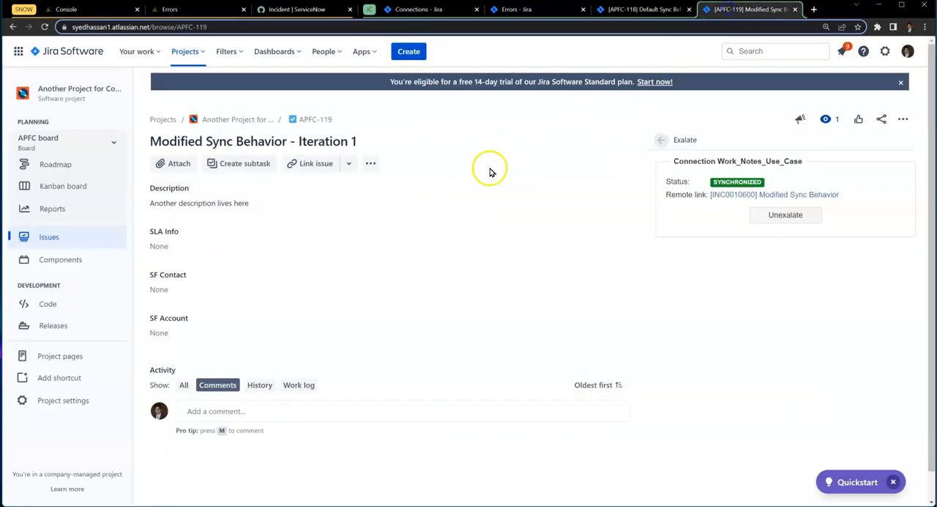
pyautogui.click(244, 412)
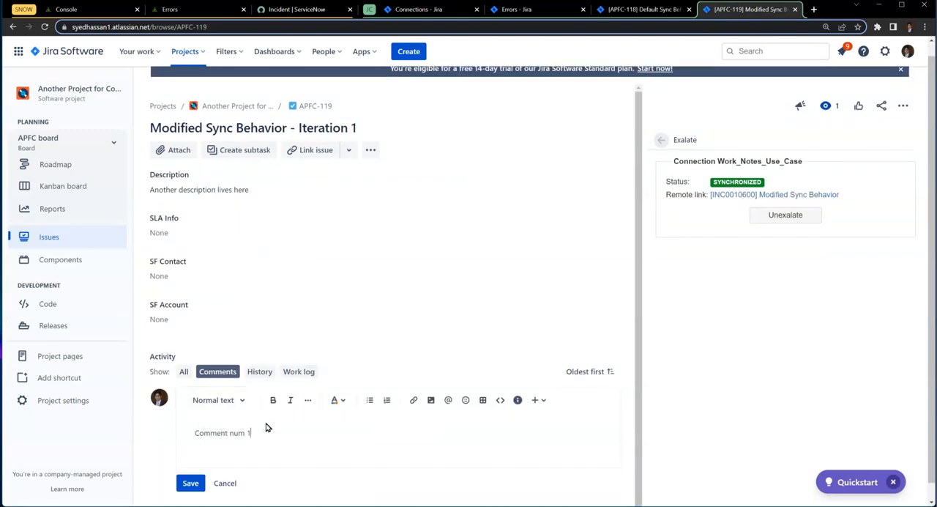
pyautogui.click(189, 482)
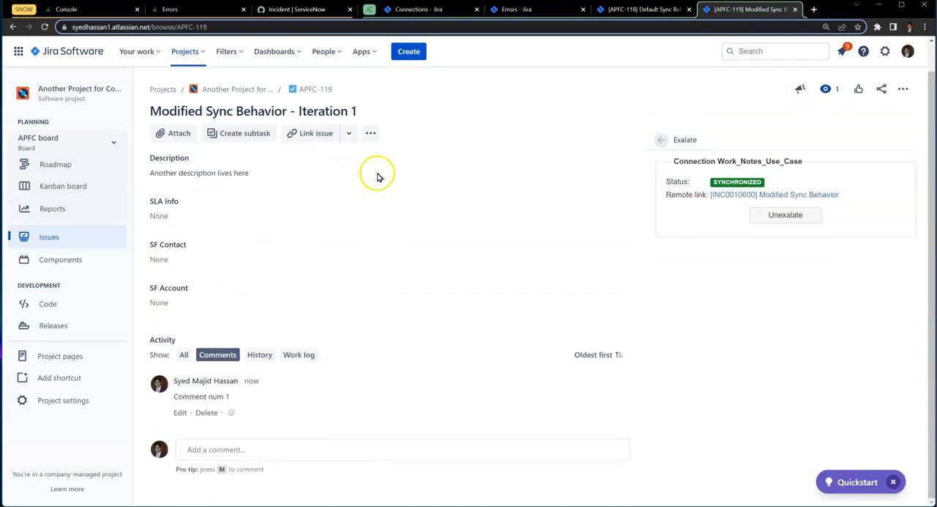
# - Switch to the ServiceNow incident and check its activities for the new Jira comment
pyautogui.click(301, 10)
pyautogui.scroll(-10, 290, 371)
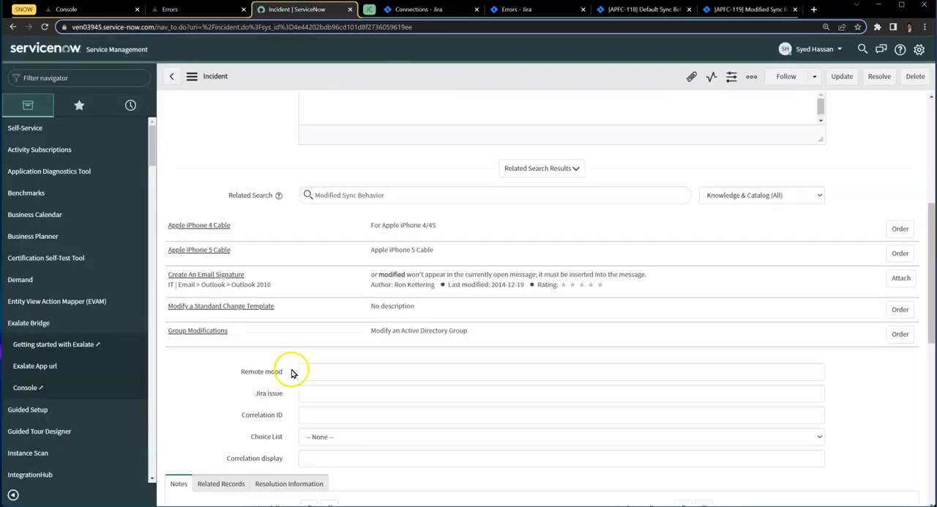
pyautogui.scroll(-1, 292, 378)
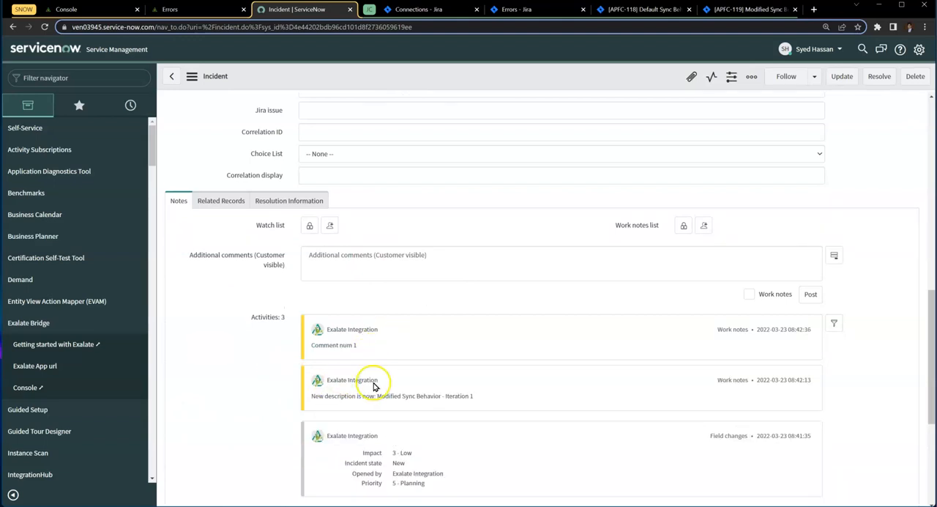
# - Switch back to Jira issue APFC-119 and change its summary to "Modified Sync Behavior - Iteration 2"
pyautogui.click(721, 10)
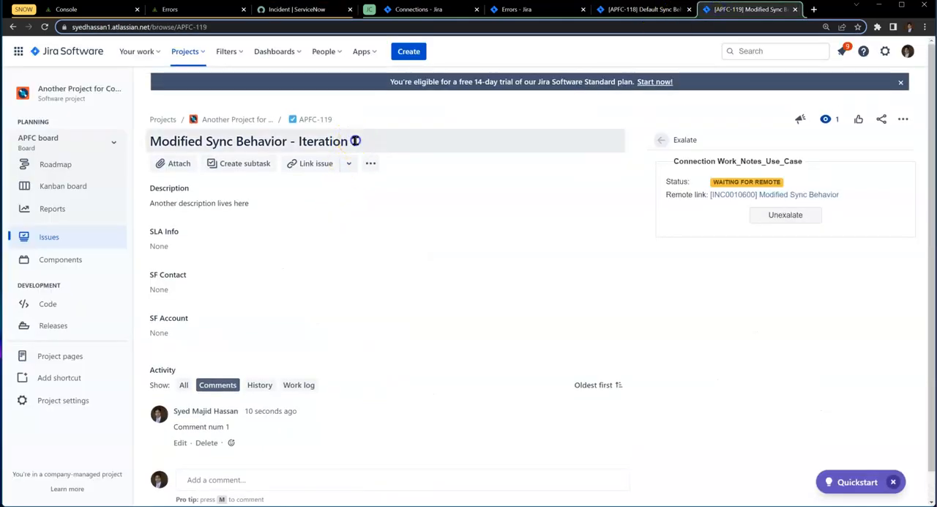
pyautogui.click(365, 141)
pyautogui.press('BackSpace')
pyautogui.write('2')
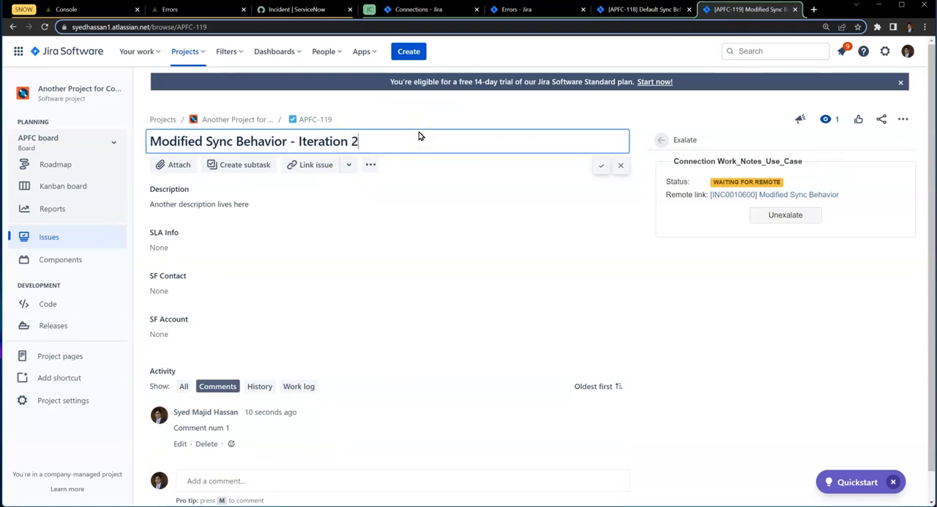
pyautogui.click(600, 165)
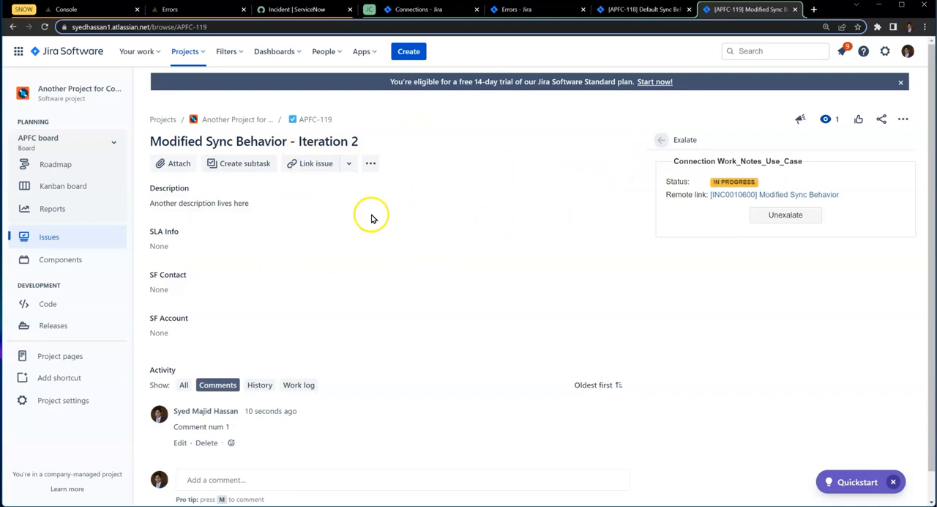
# - Switch to the ServiceNow incident and check its short description and the work notes for the second summary change
pyautogui.click(296, 10)
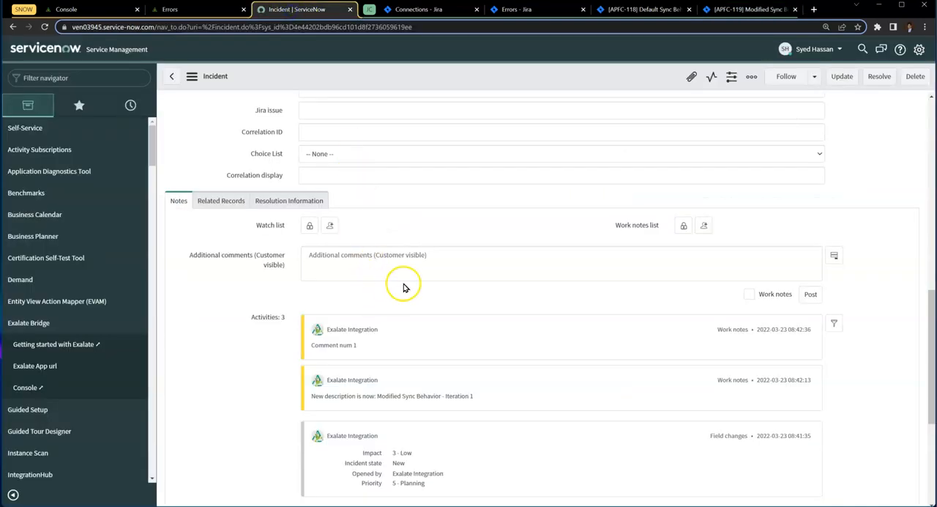
pyautogui.scroll(5, 293, 272)
pyautogui.scroll(2, 304, 261)
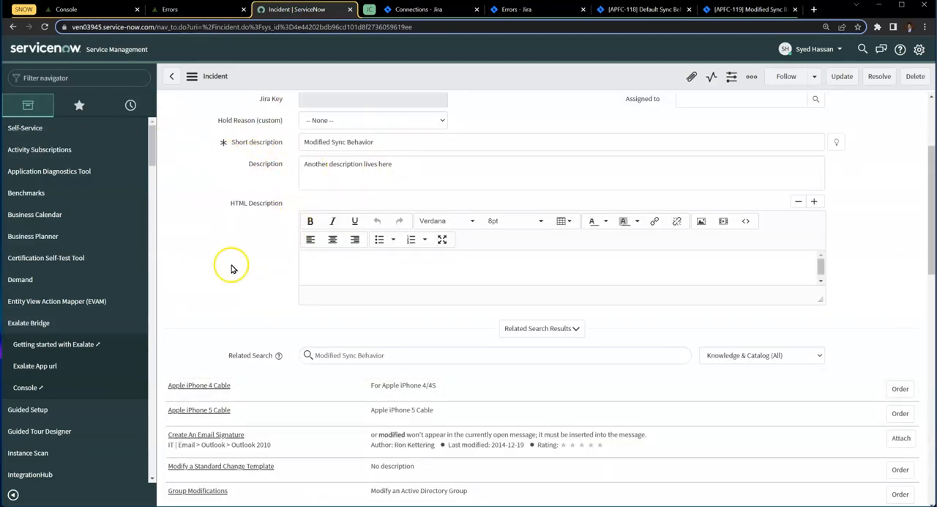
pyautogui.scroll(-8, 230, 267)
pyautogui.moveTo(311, 299); pyautogui.dragTo(396, 296)
pyautogui.click(307, 288)
pyautogui.tripleClick(308, 298)
pyautogui.click(311, 300)
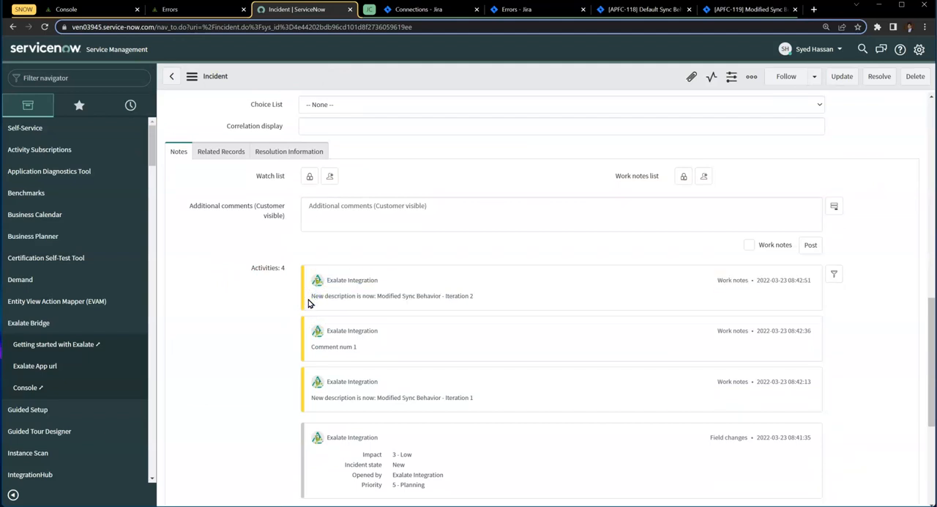